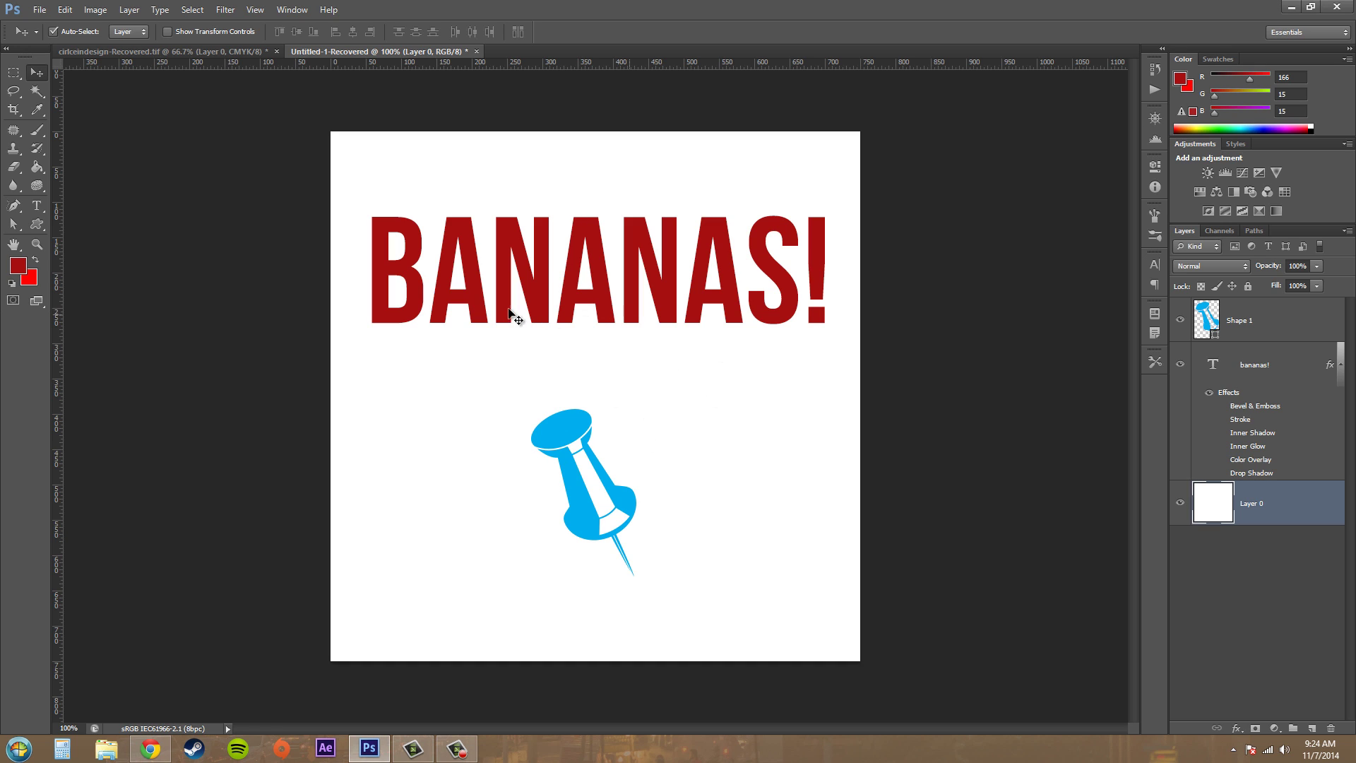
Step: Select the bananas! text layer, then the pushpin's Shape 1 layer
left_click(1259, 390)
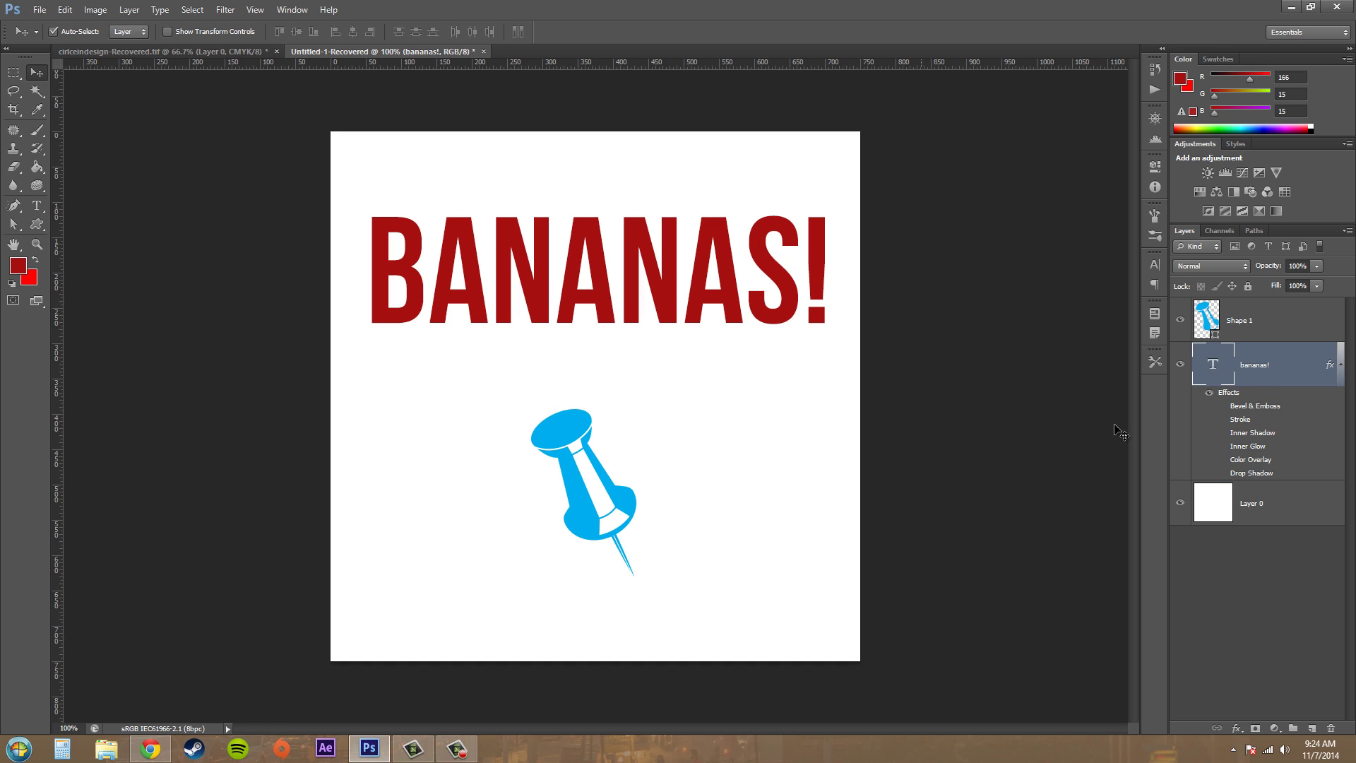
left_click(1262, 328)
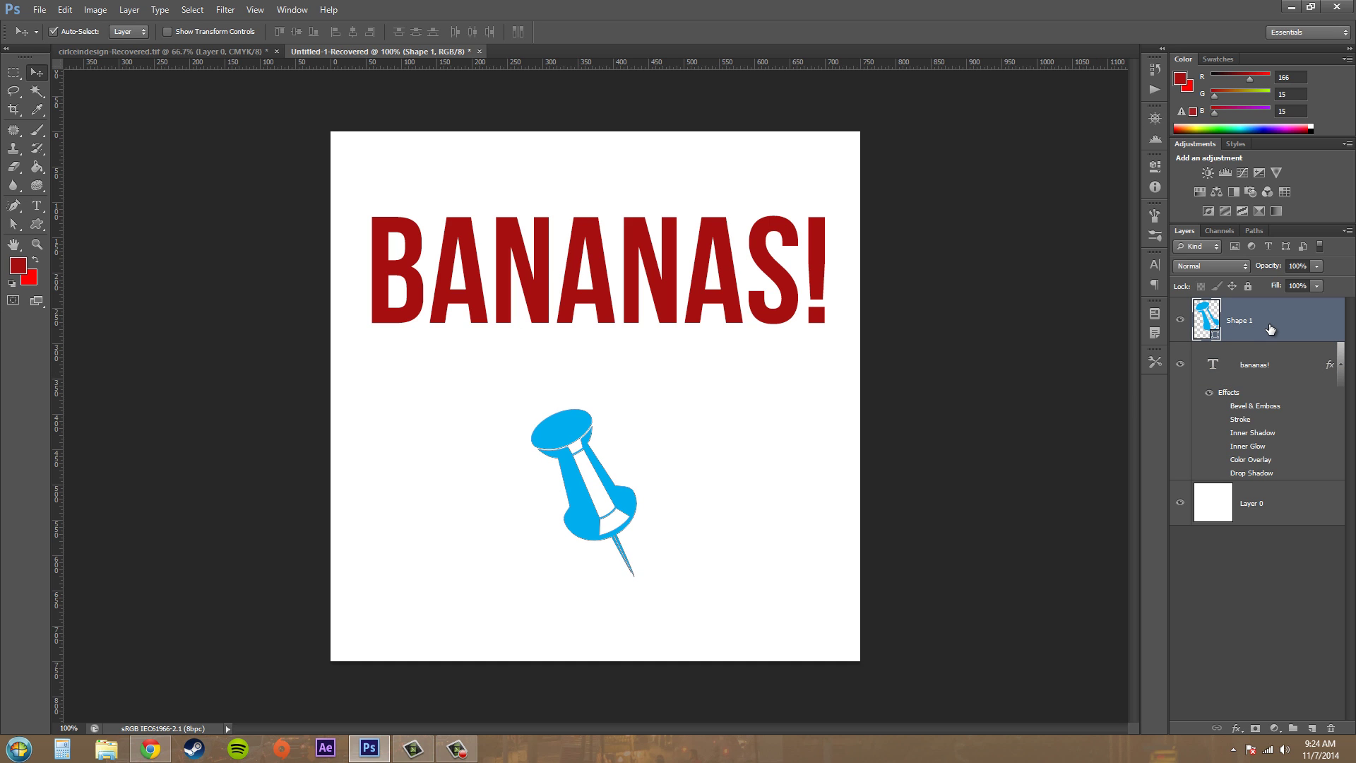
Step: Enable Drop Shadow on Shape 1 (Multiply, 75%, 120°, 5 px) and move the dialog clear of the canvas
double_click(1271, 330)
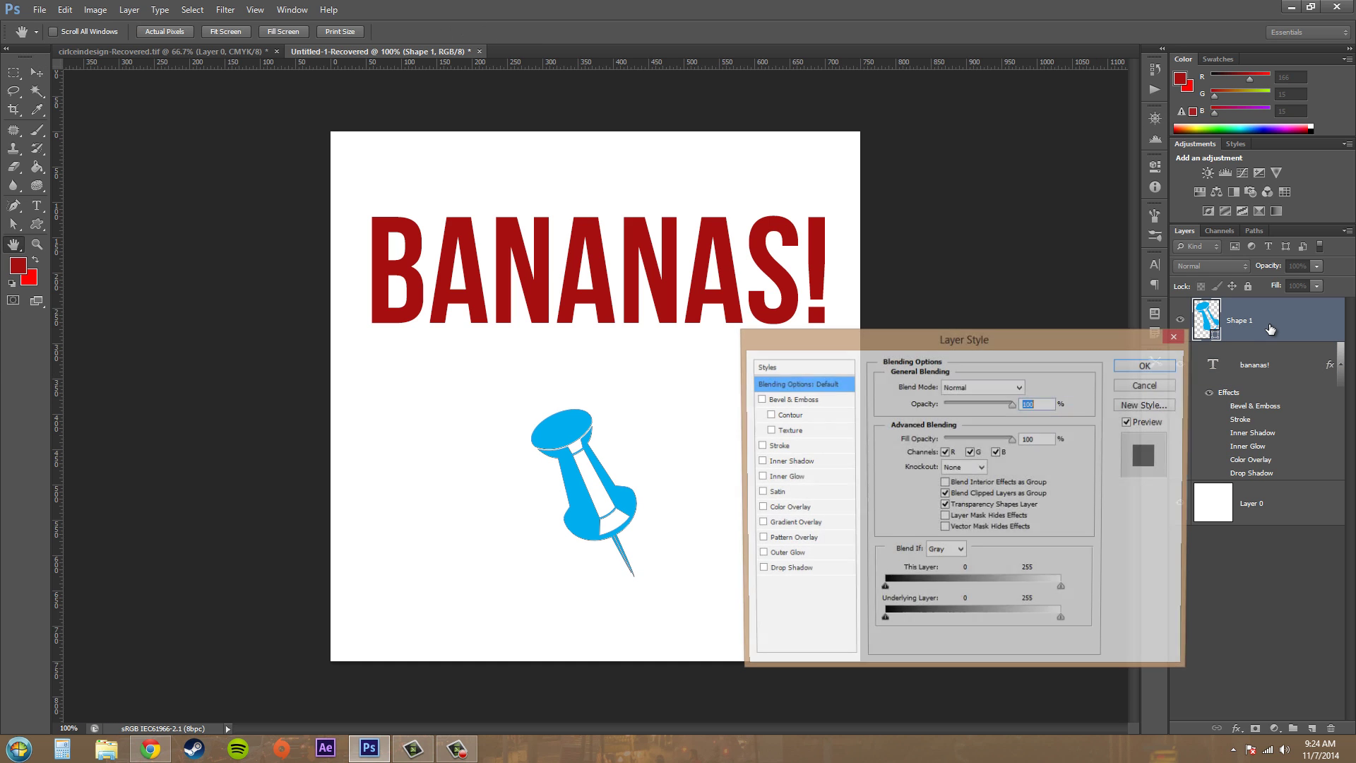
left_click_drag(969, 341, 968, 267)
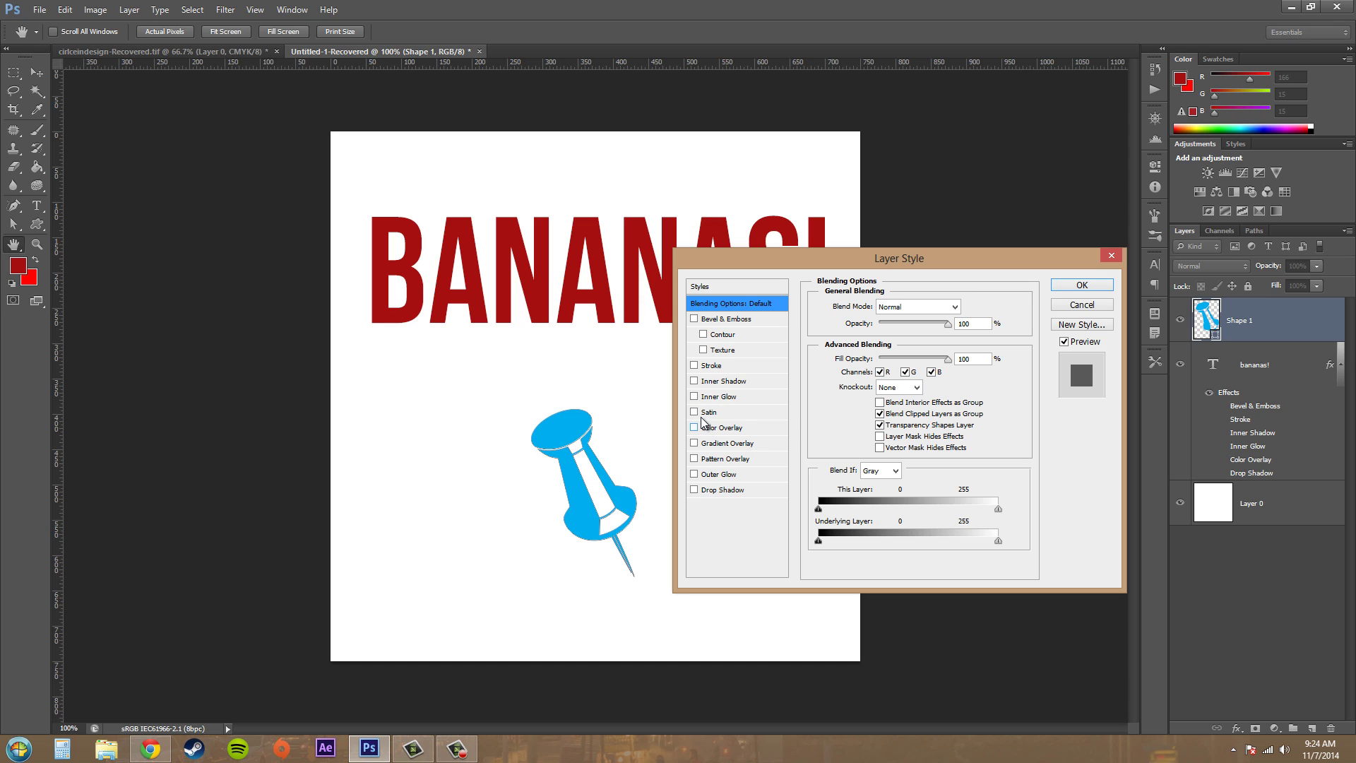
left_click(695, 491)
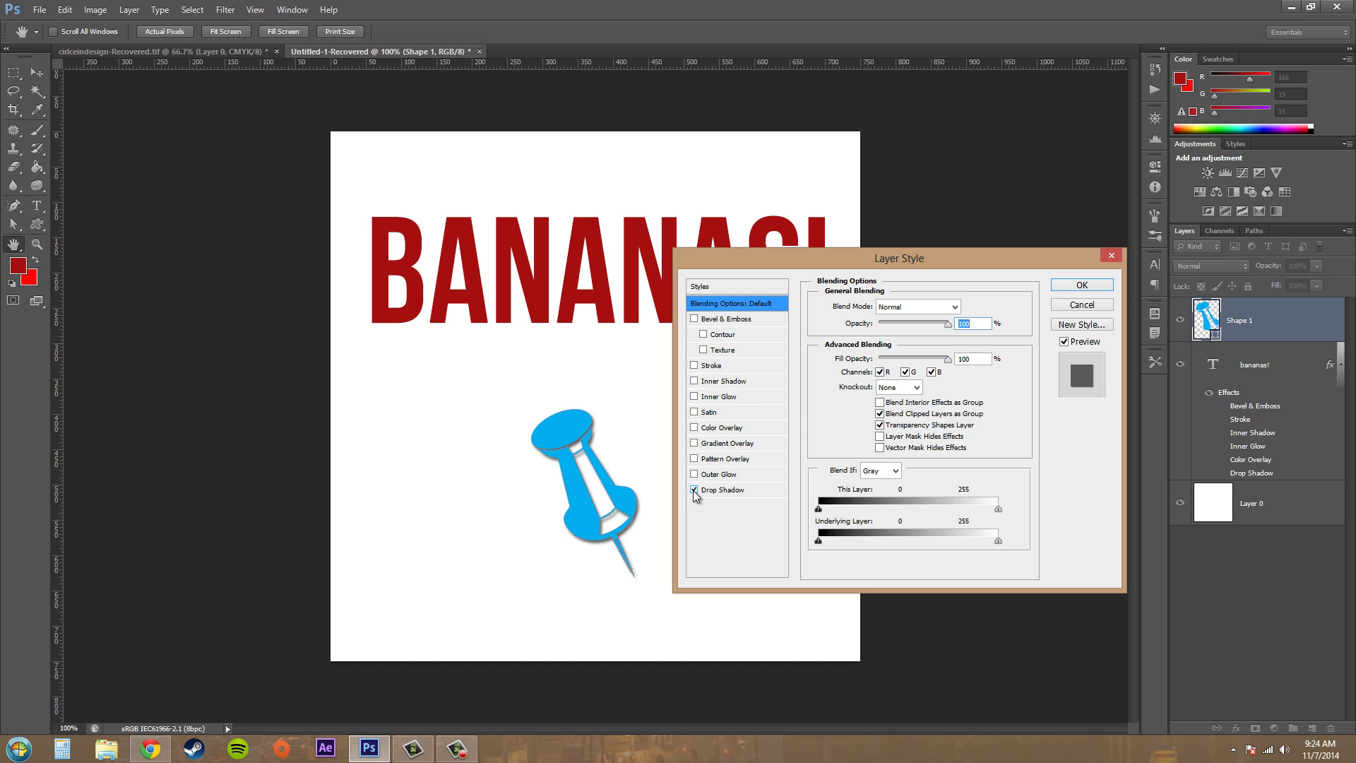
left_click(735, 490)
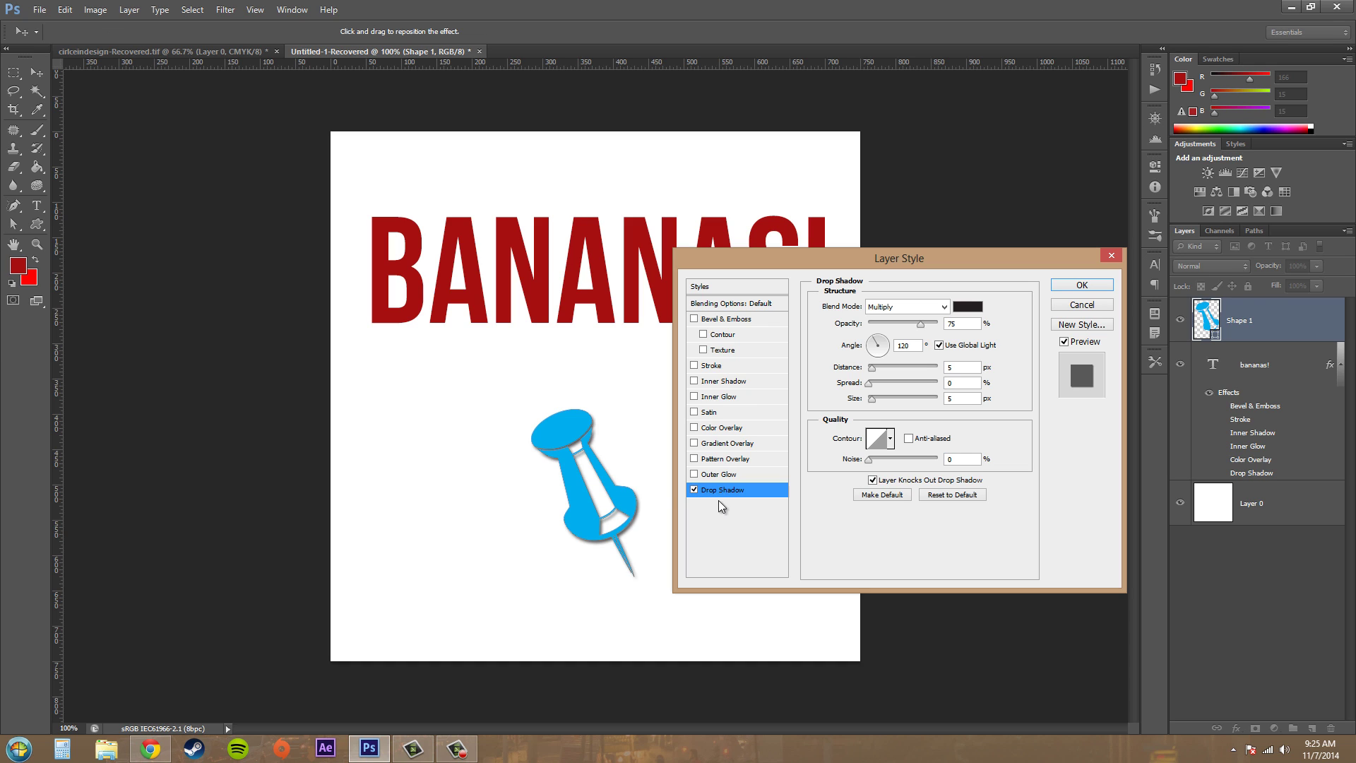
left_click_drag(917, 261, 1028, 261)
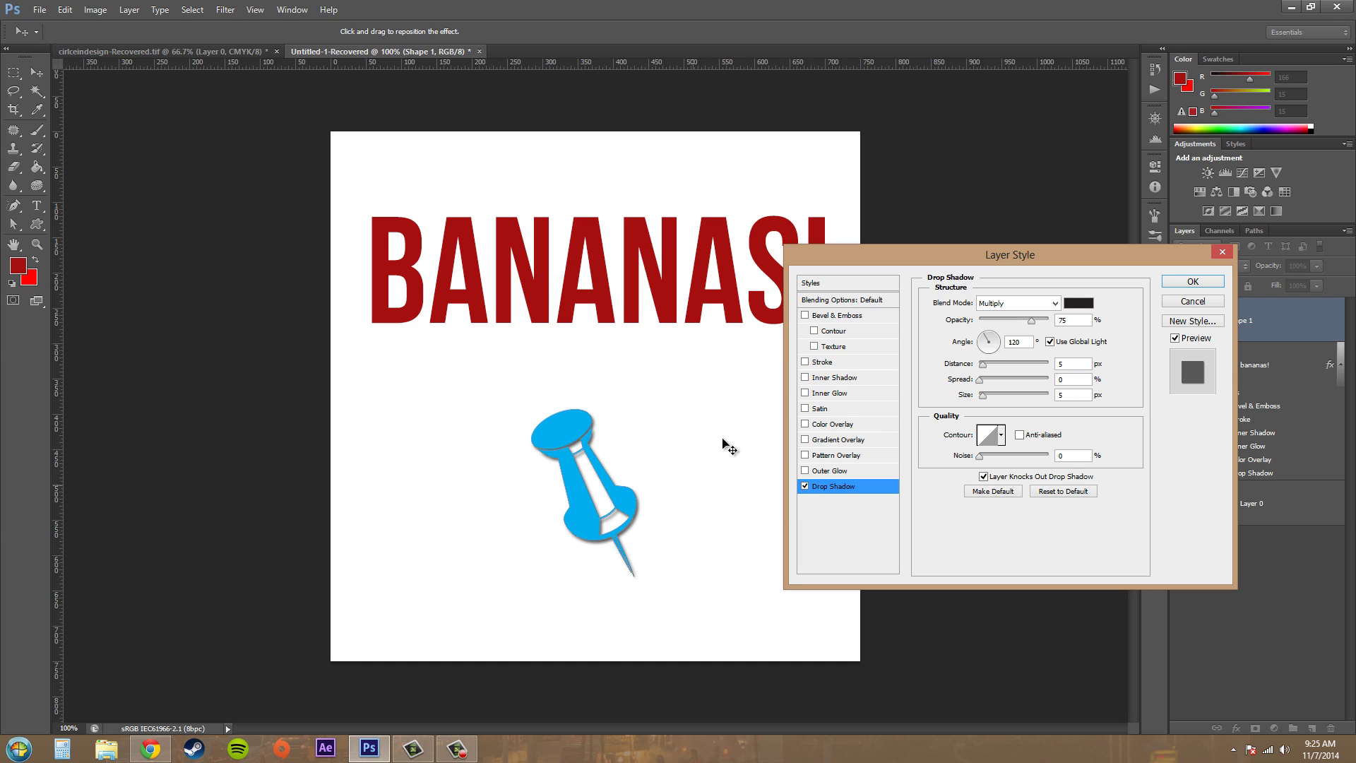
left_click_drag(1038, 269, 977, 371)
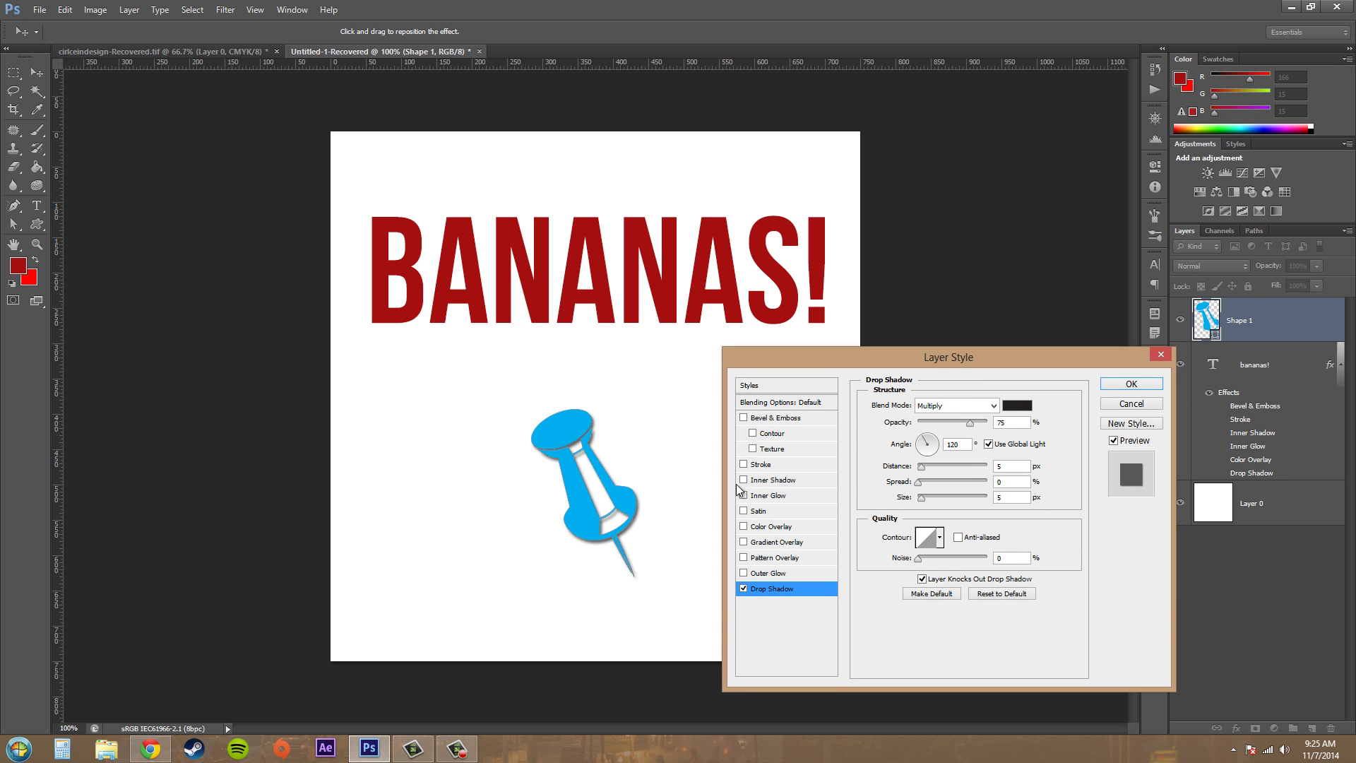
left_click_drag(1127, 366, 1288, 378)
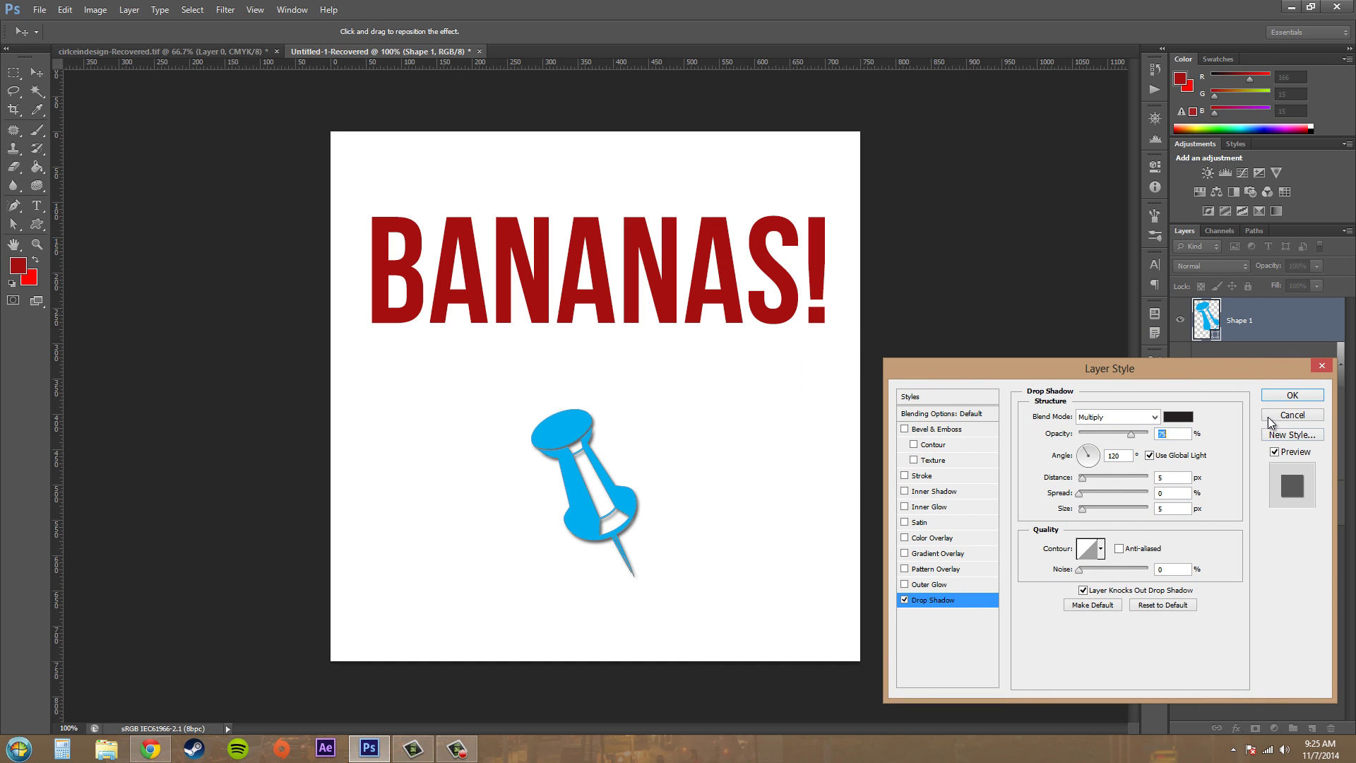
Step: Accept the shadow and zoom in to about 233% on the pushpin
left_click(1307, 396)
key("z")
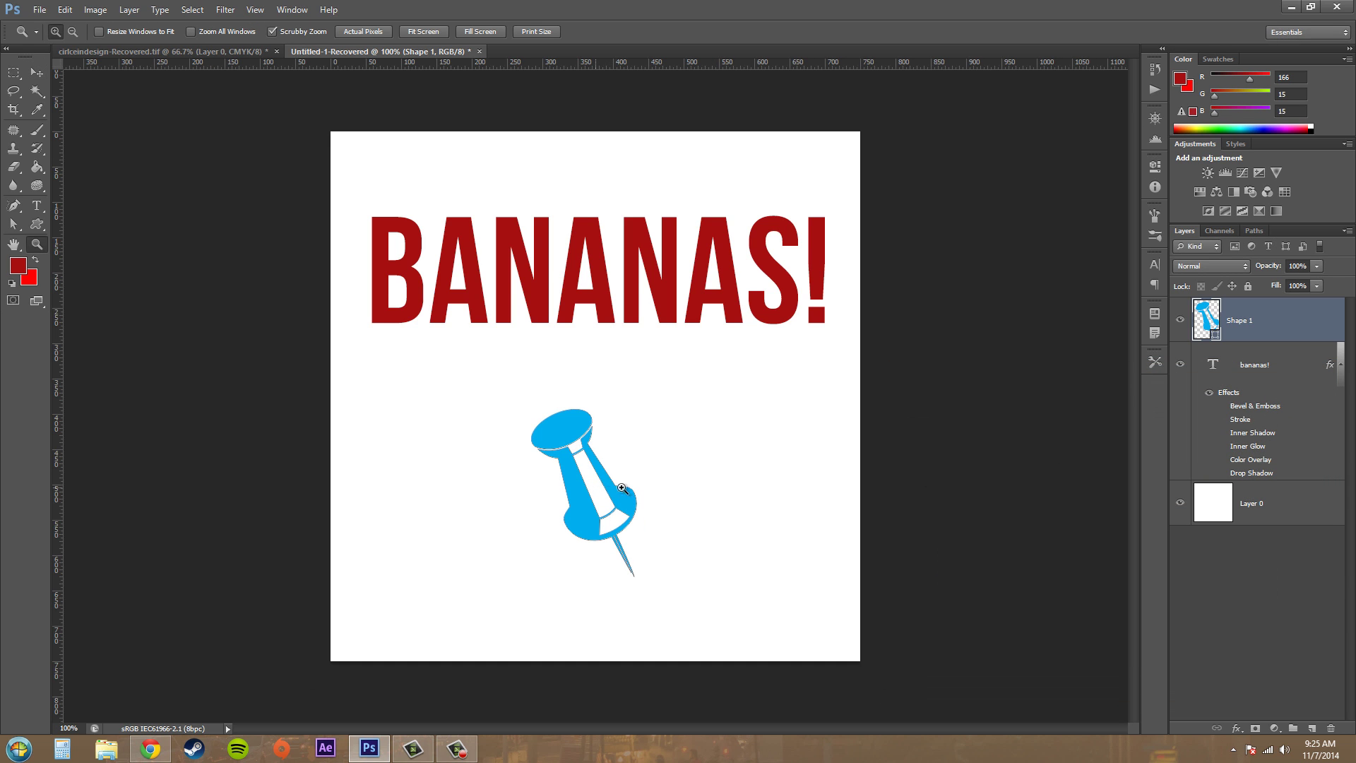
left_click_drag(604, 489, 765, 496)
key("v")
scroll(765, 496, "down", 2)
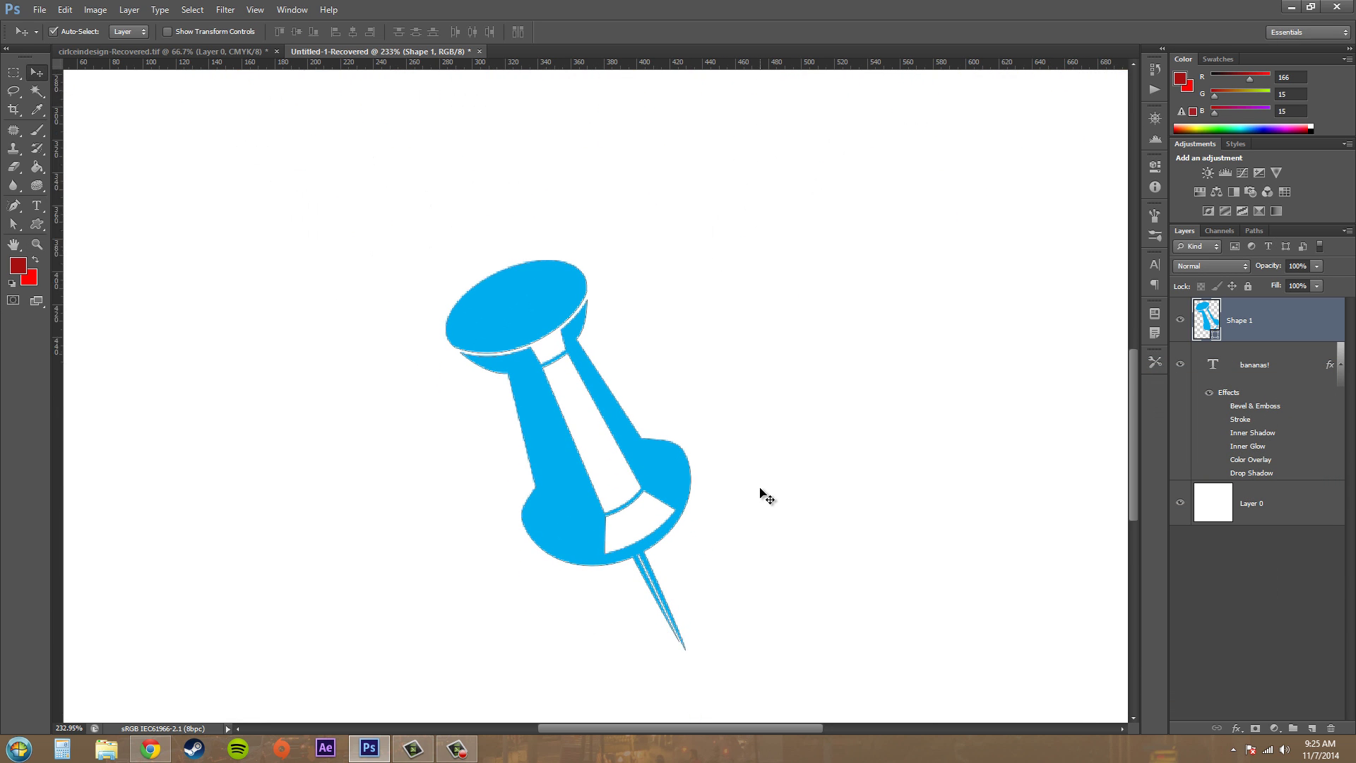
key("h")
Step: Reopen Shape 1's Drop Shadow, keeping Multiply blending and the dark #231f20 colour
double_click(1313, 337)
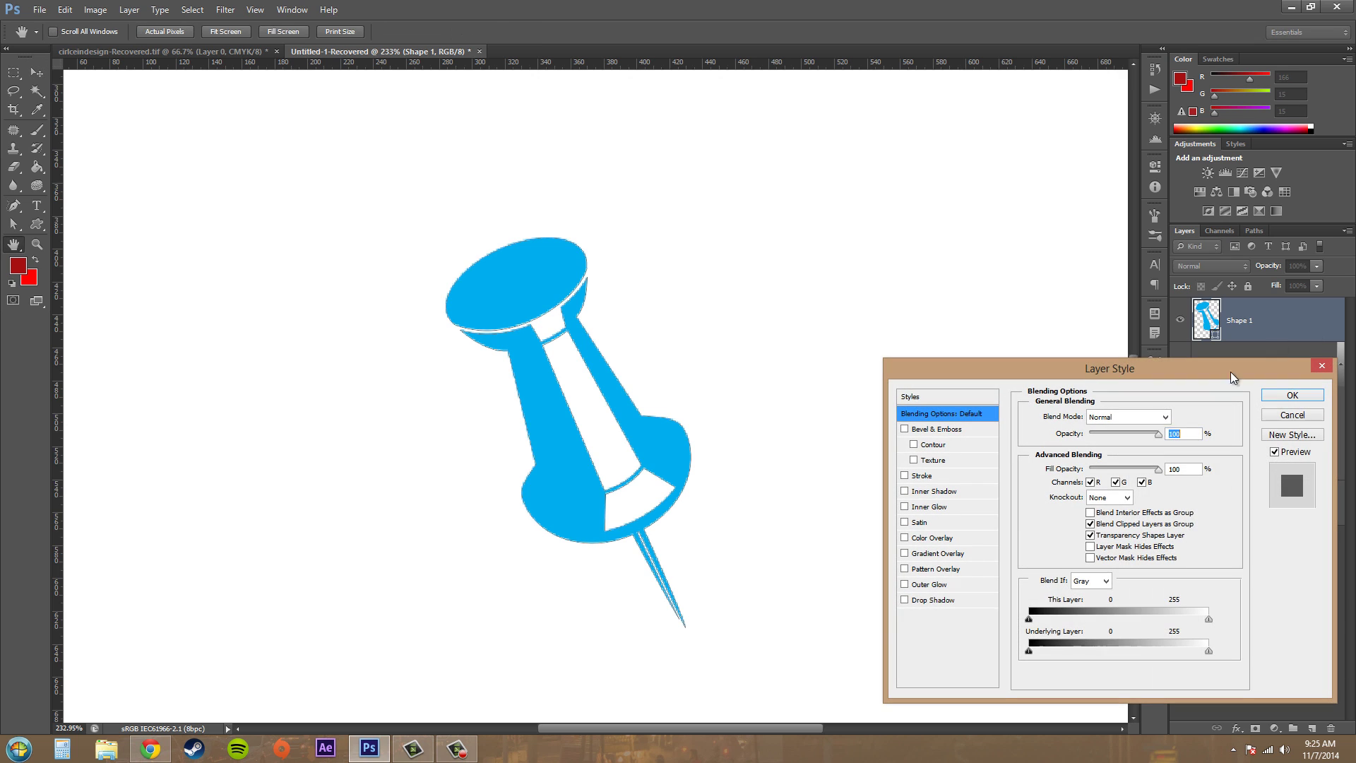
left_click(933, 600)
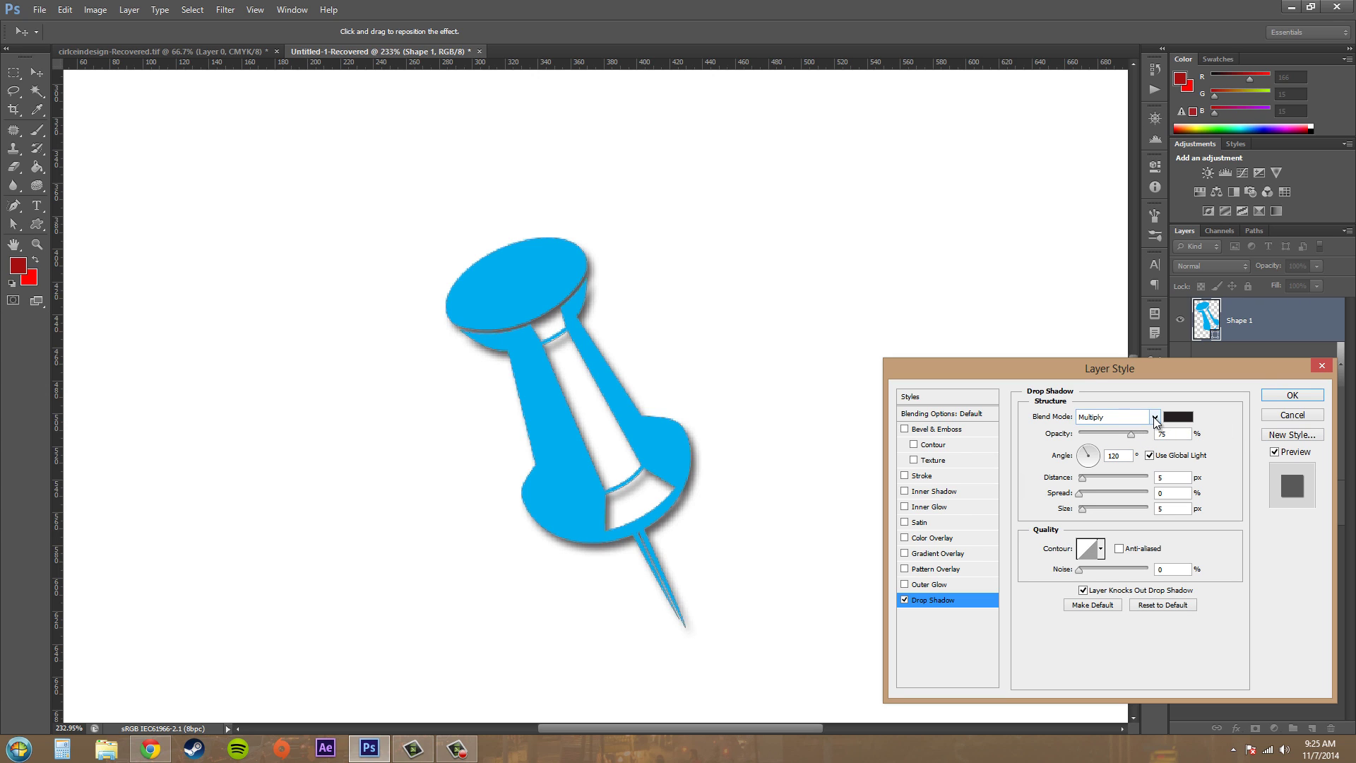
left_click(1155, 418)
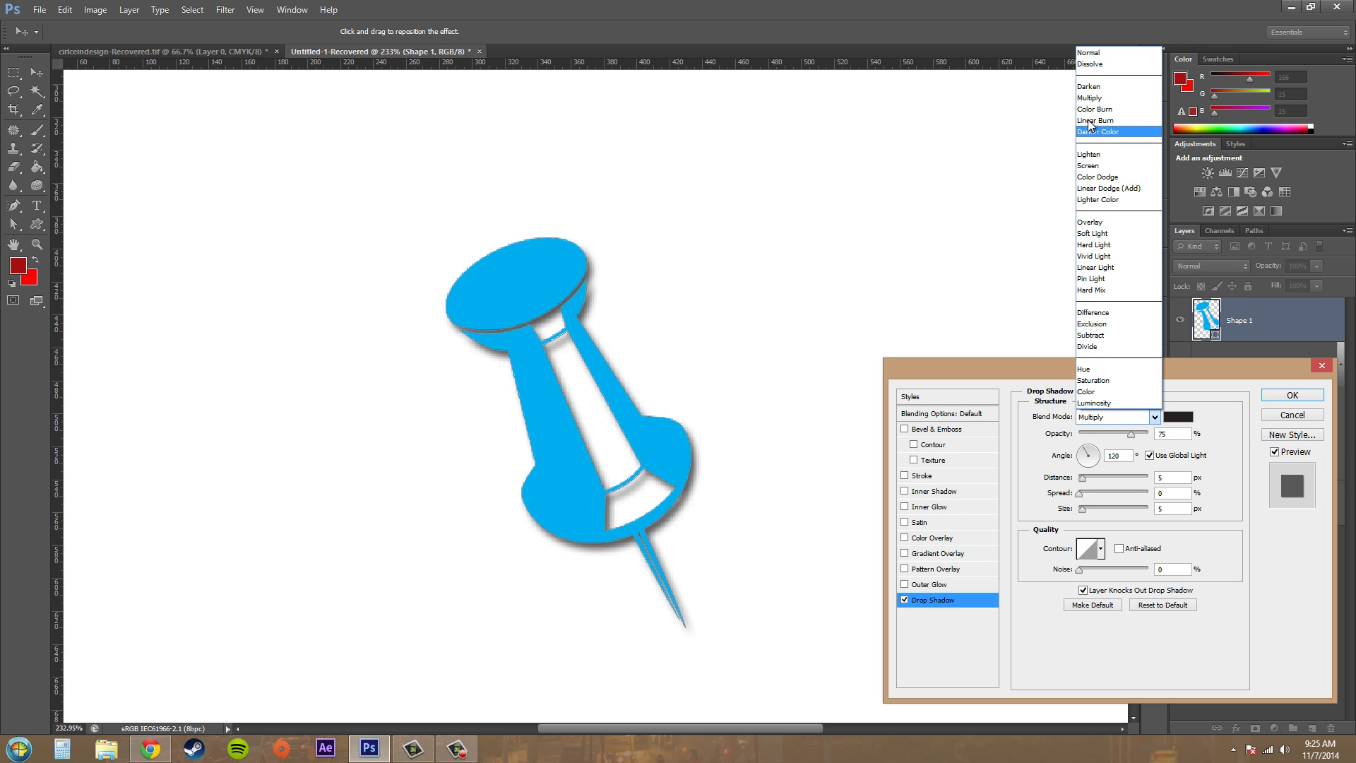
left_click(1102, 97)
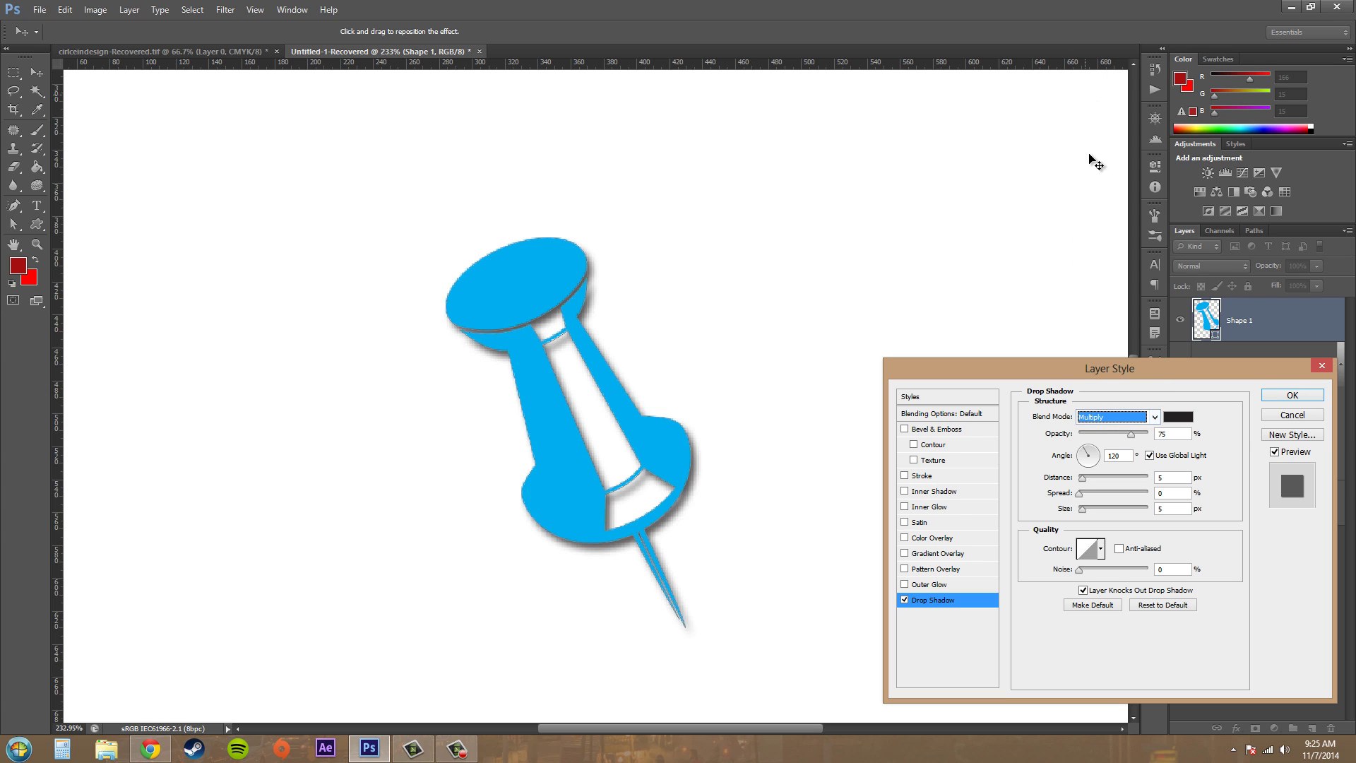
left_click(1183, 419)
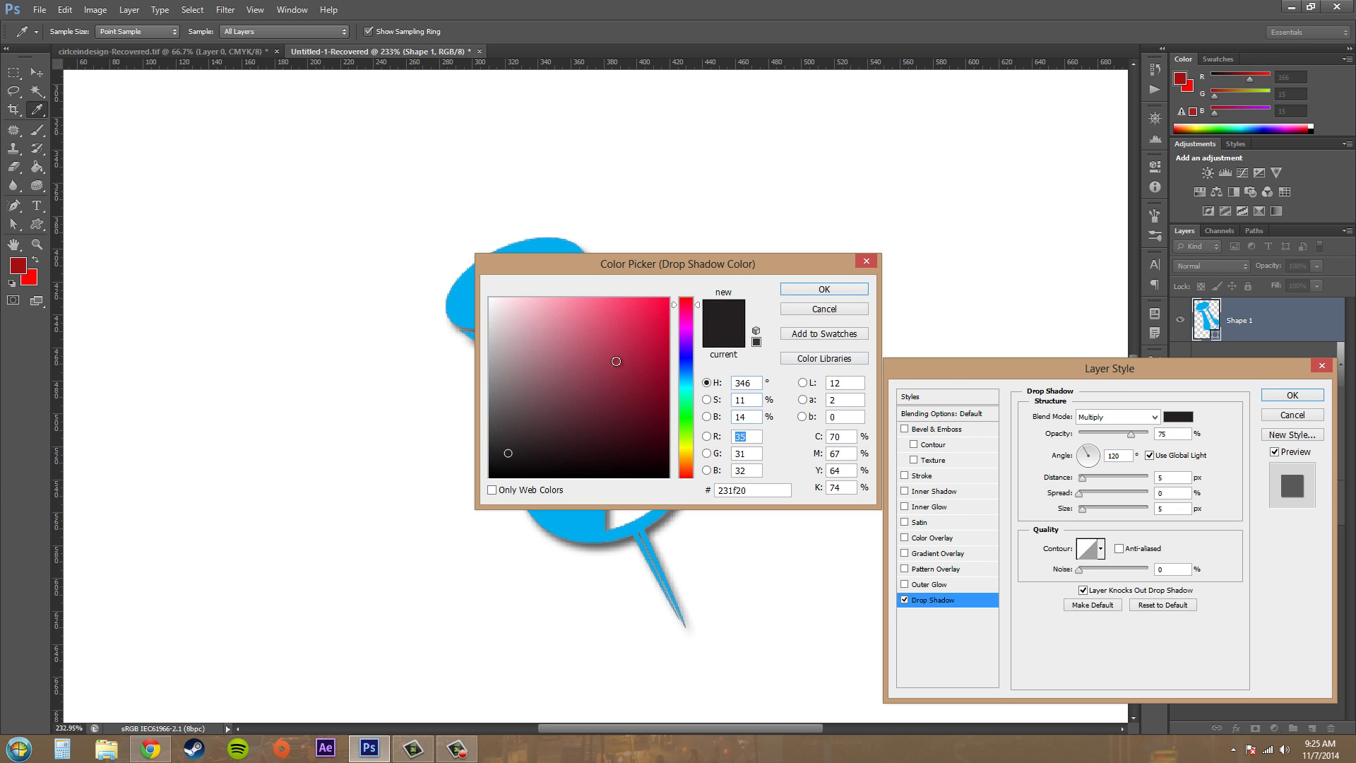
left_click(853, 290)
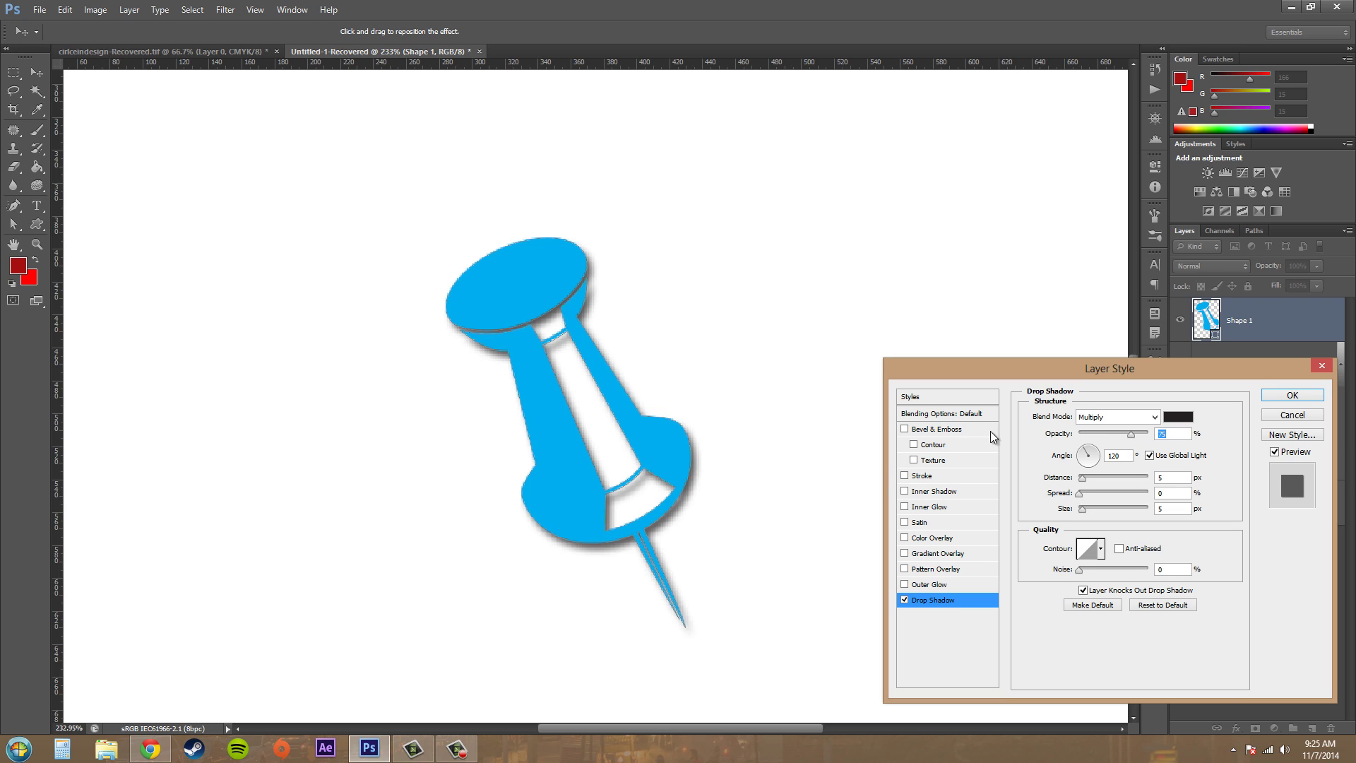
Step: Lower the shadow opacity to 73% and swing its angle to 137° toward the lower right
mouse_move(1131, 435)
left_mouse_down()
mouse_move(1080, 439)
mouse_move(1132, 444)
left_mouse_up()
left_click_drag(1090, 454, 1106, 481)
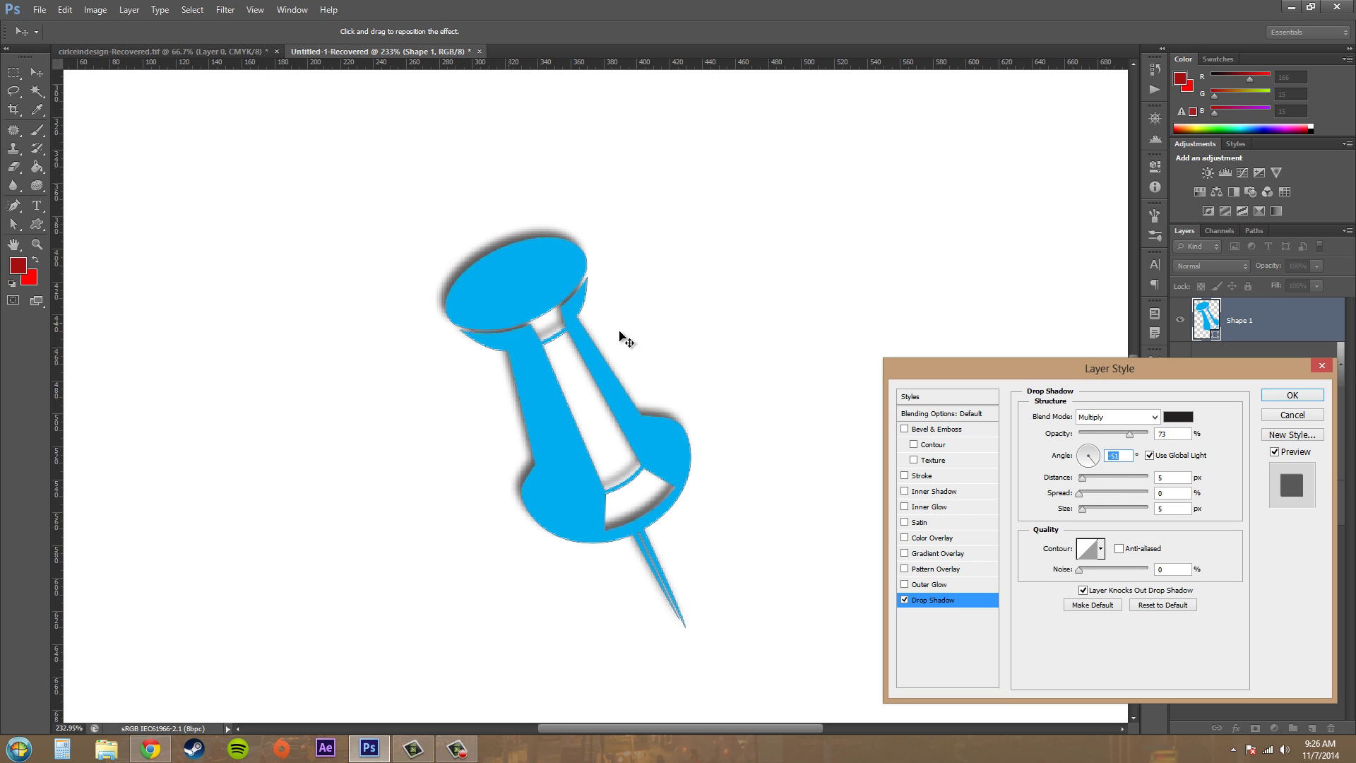
left_click(576, 321)
left_click_drag(1096, 463, 1080, 452)
left_click_drag(1080, 453, 1080, 453)
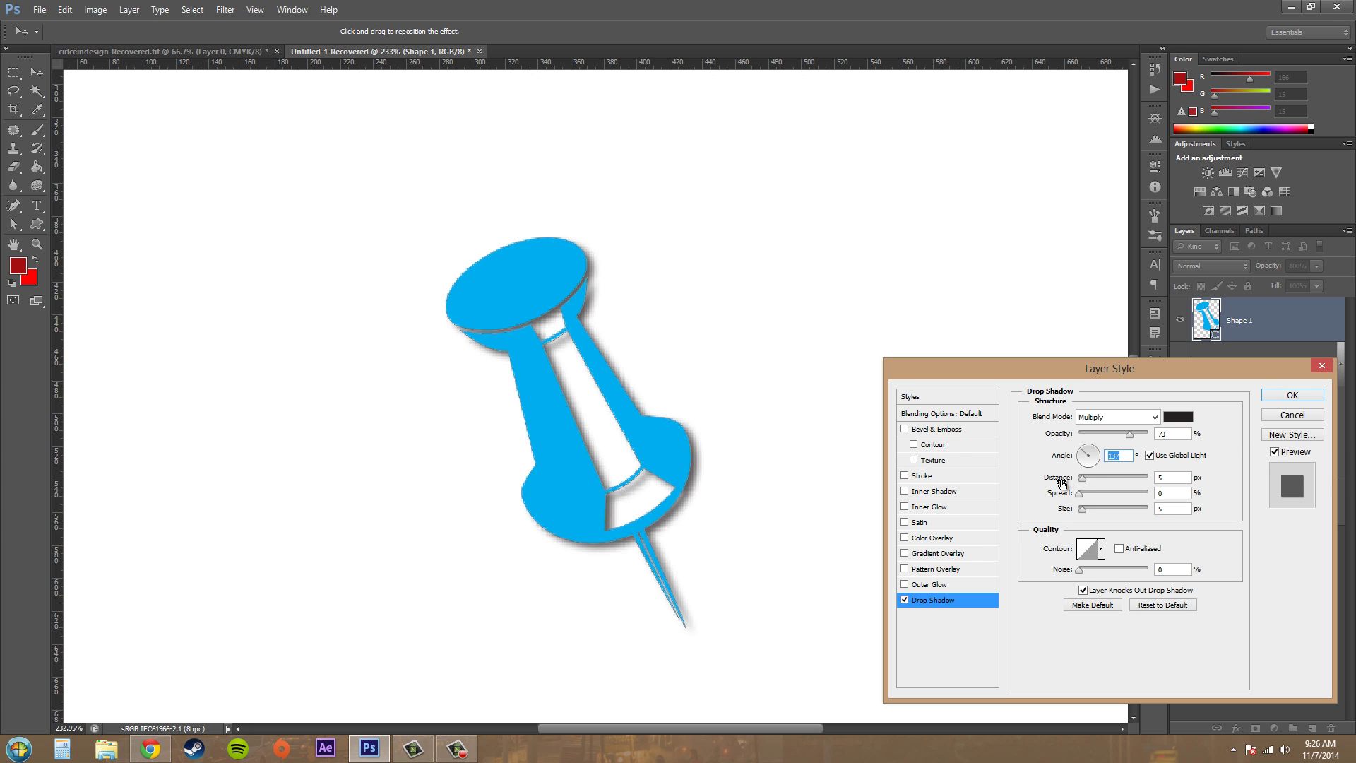
Step: Set the shadow to 6 px distance, 14% spread and a soft 24 px size
left_click_drag(1061, 484, 1090, 482)
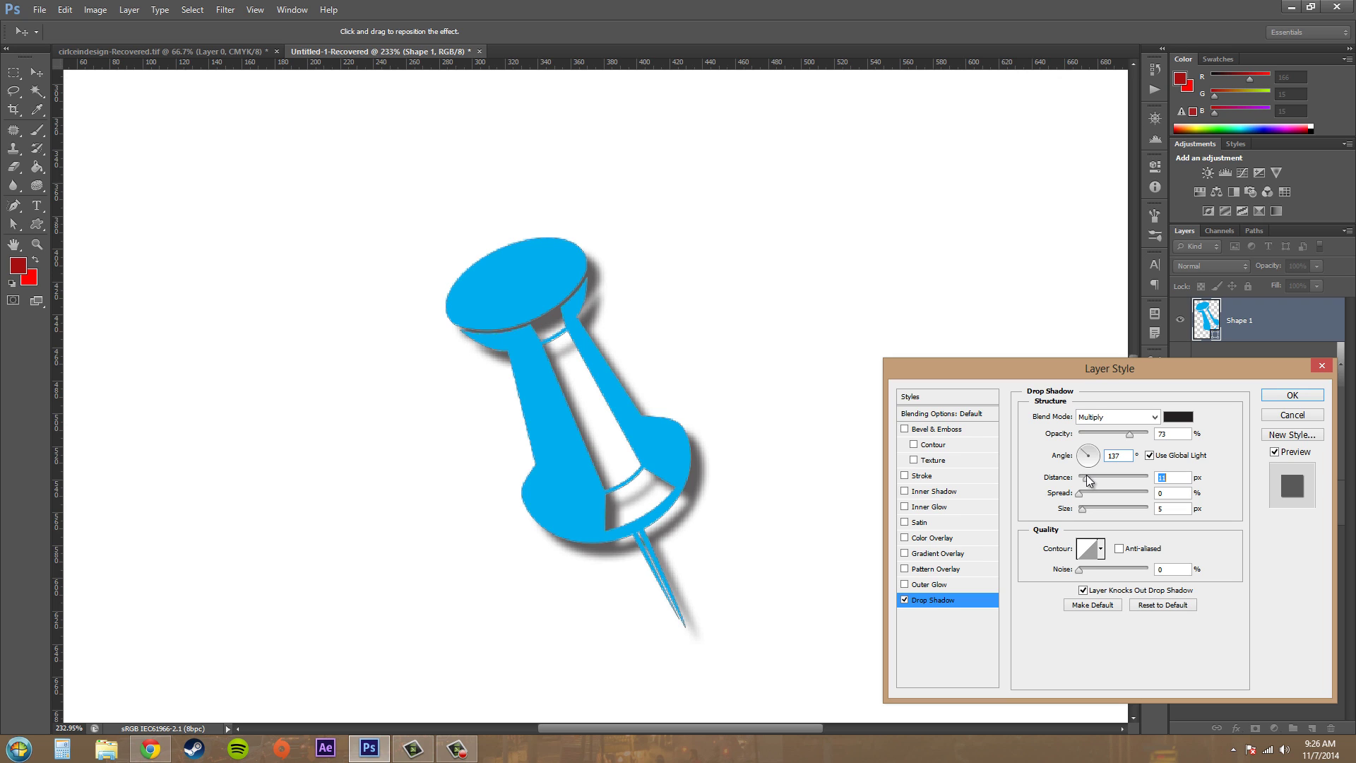
left_click_drag(1170, 367, 1140, 340)
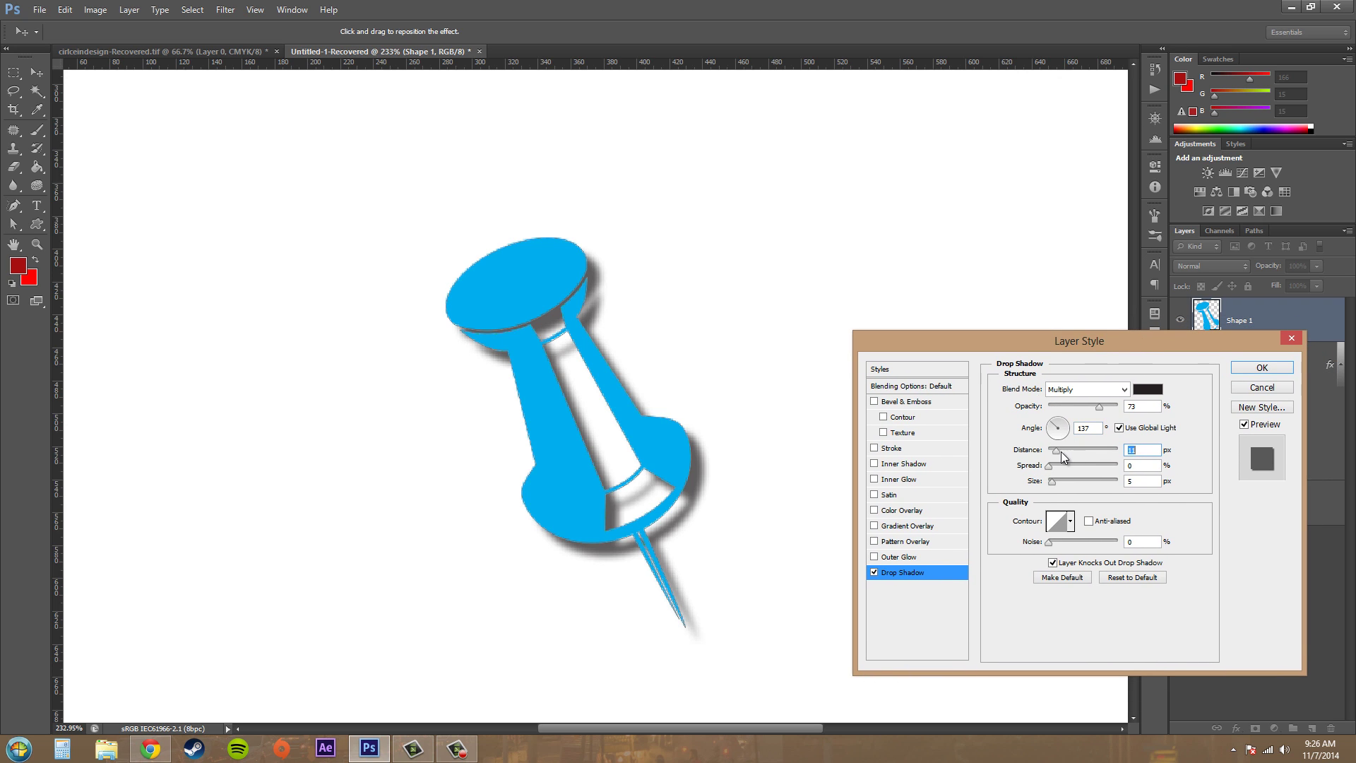
left_click_drag(1062, 455, 1099, 463)
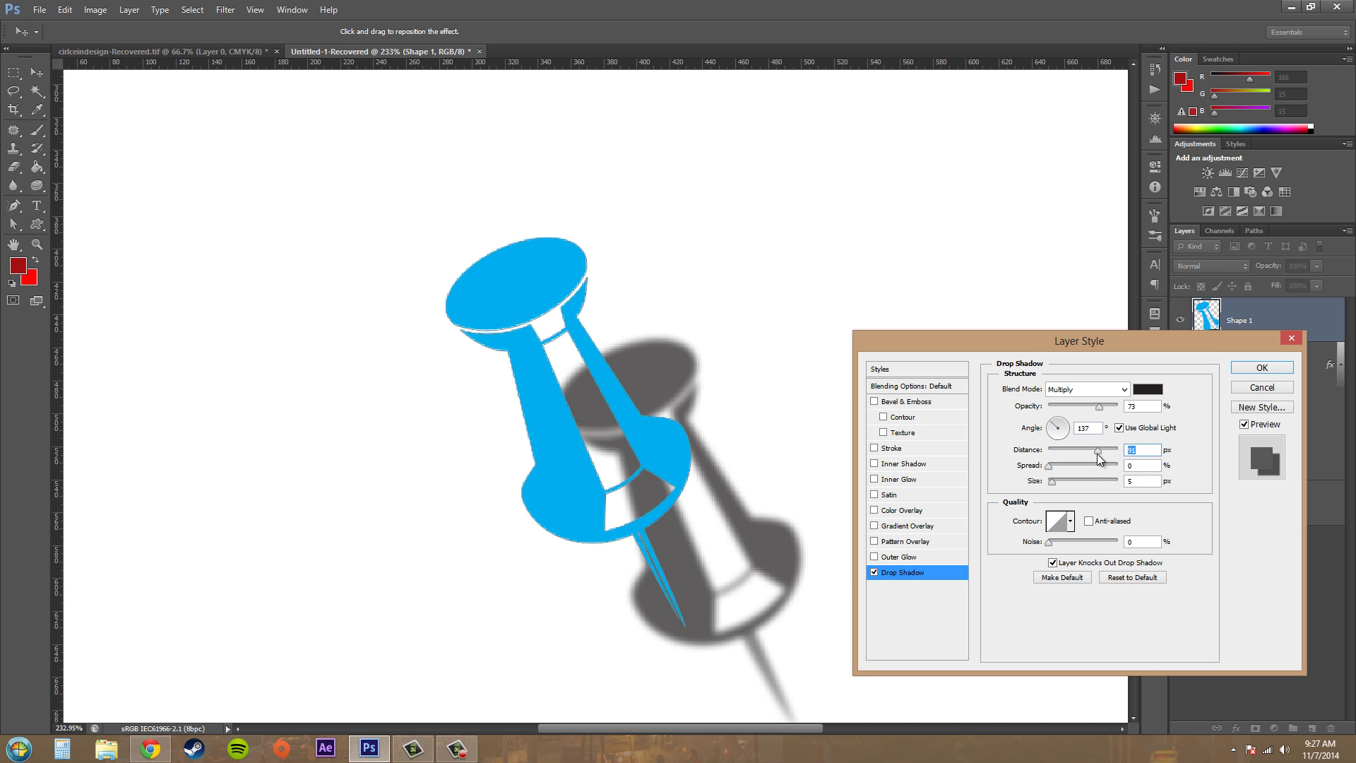
left_click_drag(1098, 453, 1065, 467)
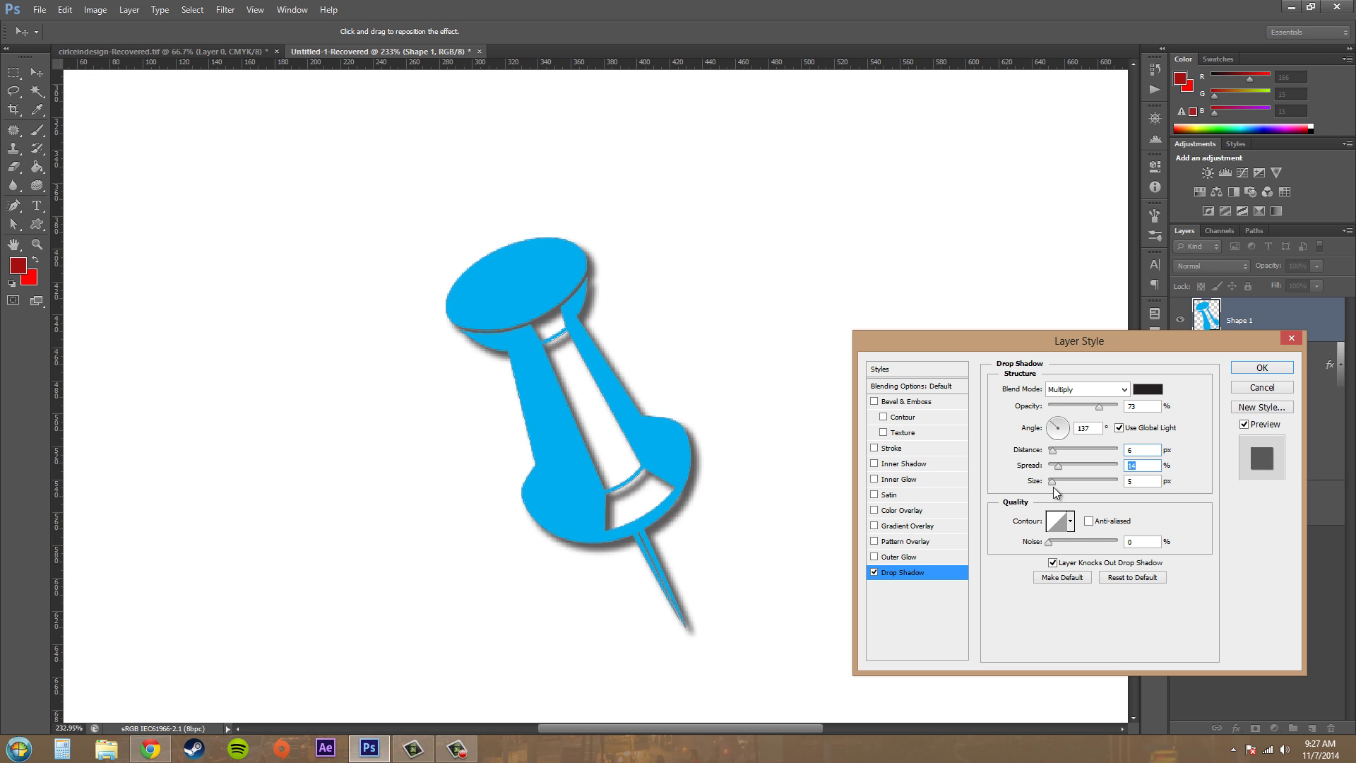
left_click_drag(1053, 487, 1061, 487)
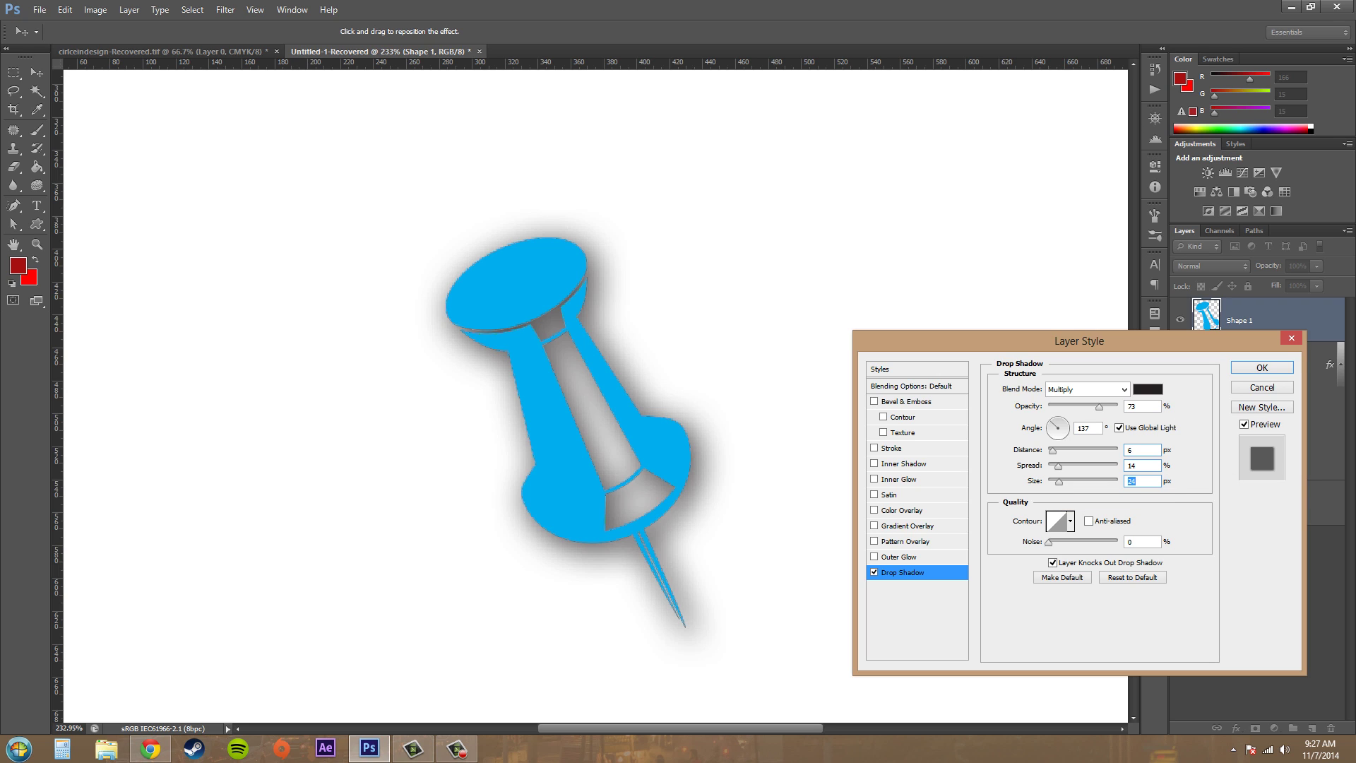
key("alt+Tab")
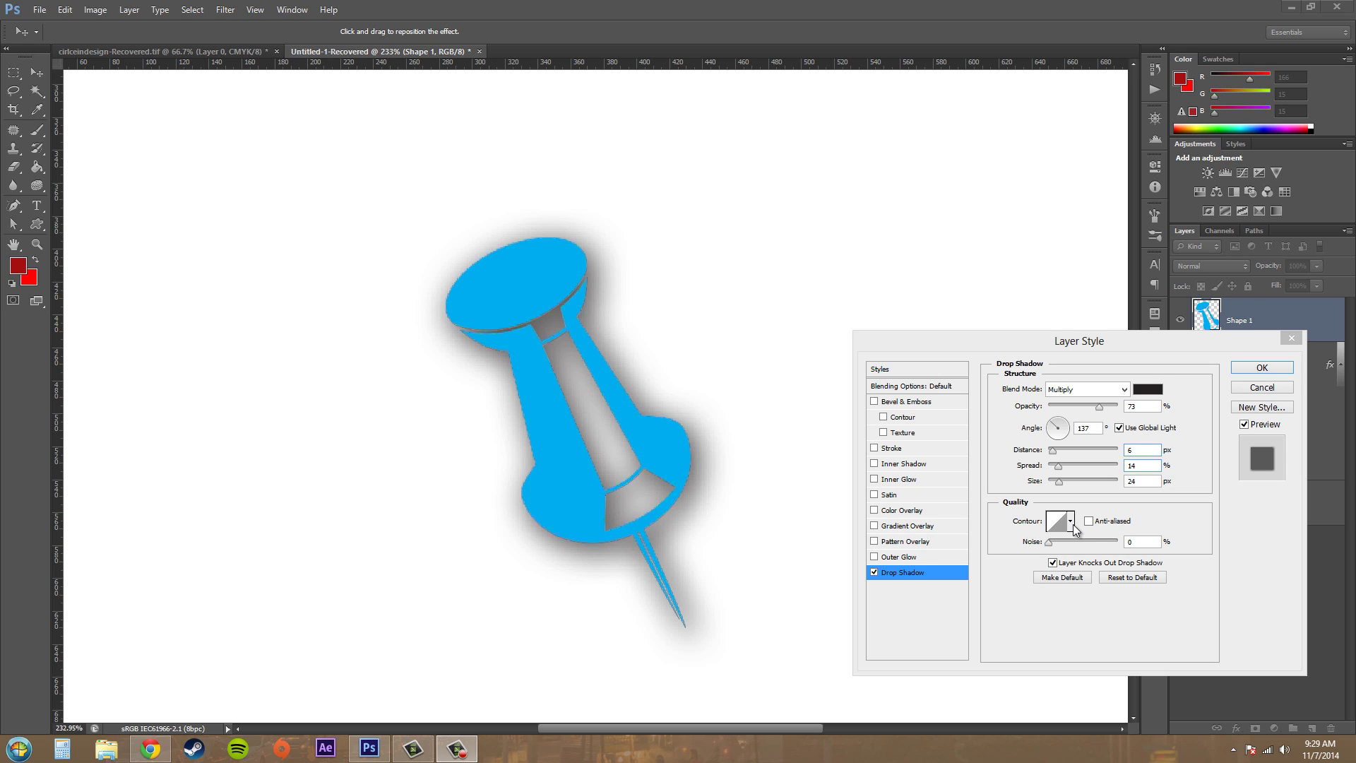
Step: Shrink the pushpin's drop shadow size to 6 px for a crisp edge
left_click(1071, 522)
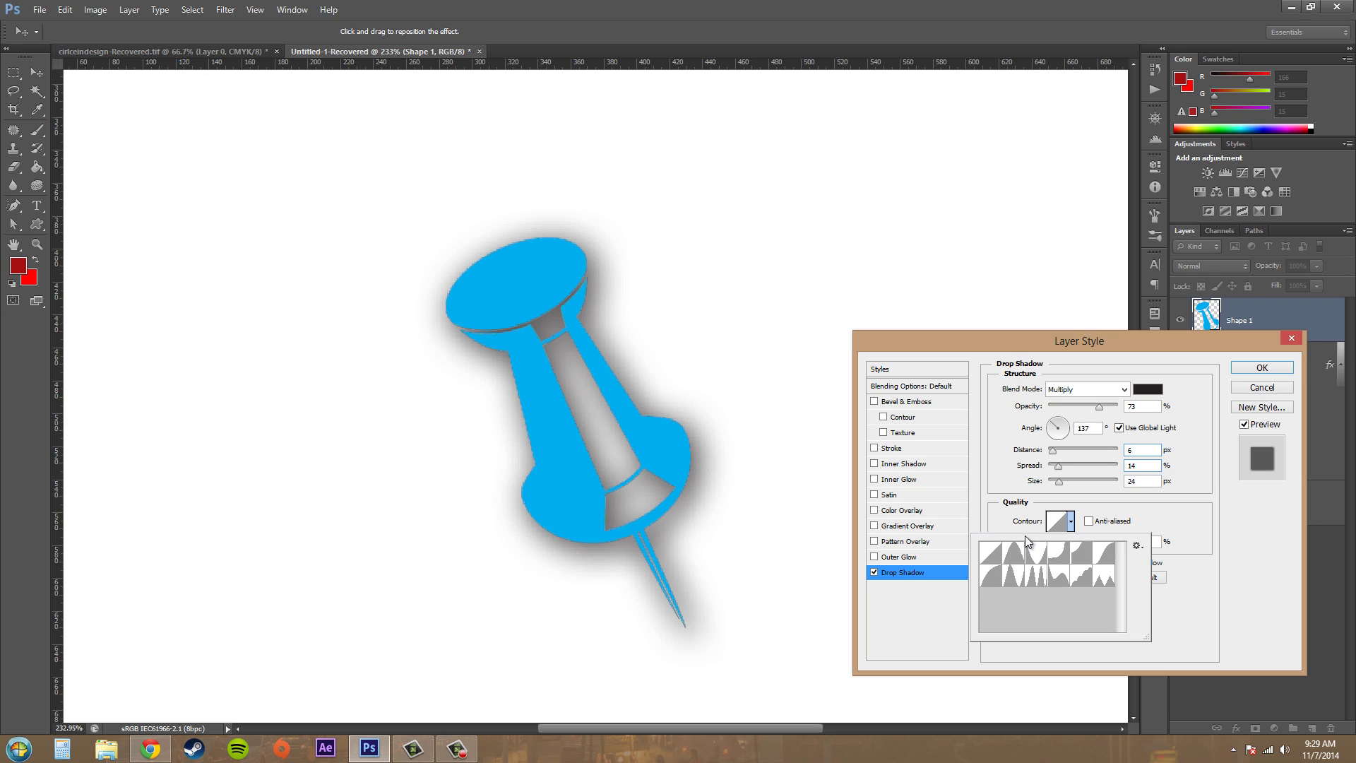
left_click(1071, 522)
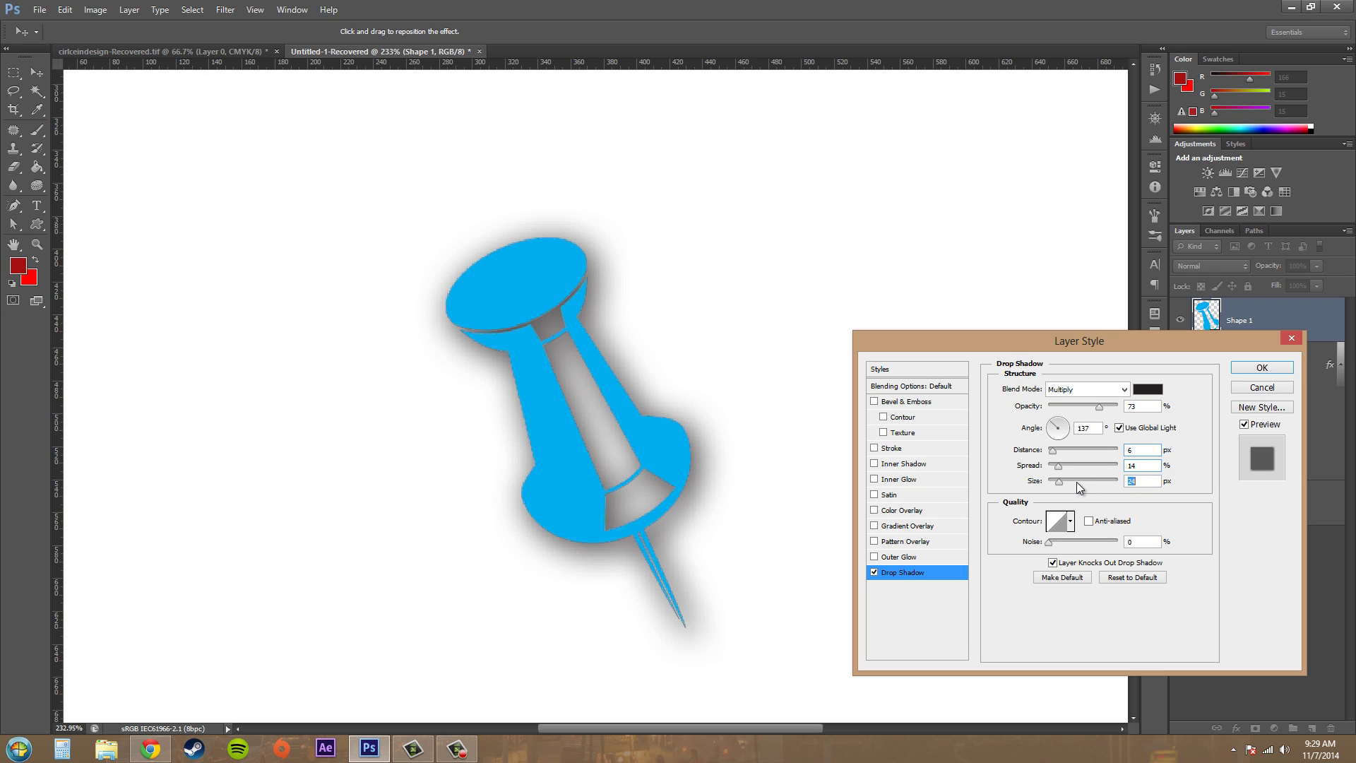
left_click_drag(1059, 482, 1053, 482)
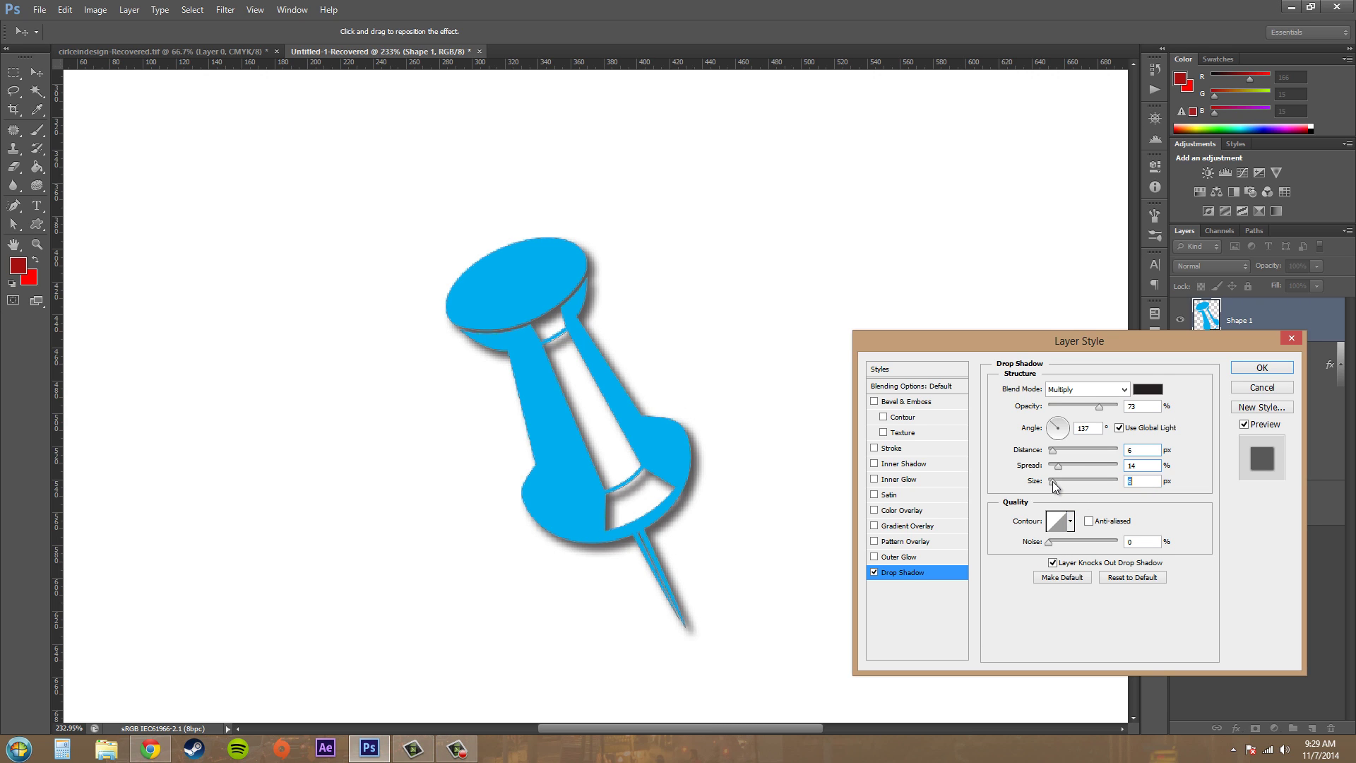
Step: Compare several Contour presets, settle back on Linear, and turn Anti-aliased on
left_click(1072, 522)
left_click(1079, 557)
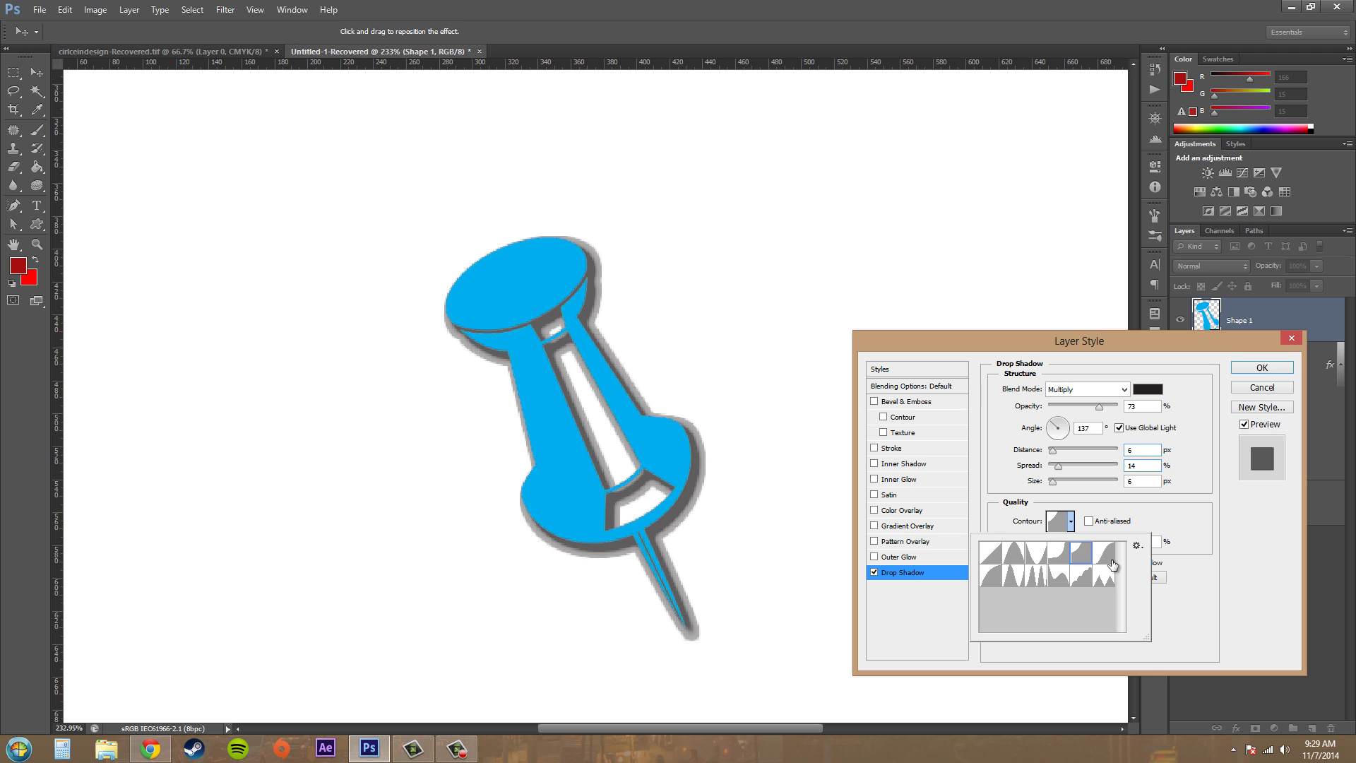
left_click(1107, 560)
left_click(1079, 559)
left_click(1058, 557)
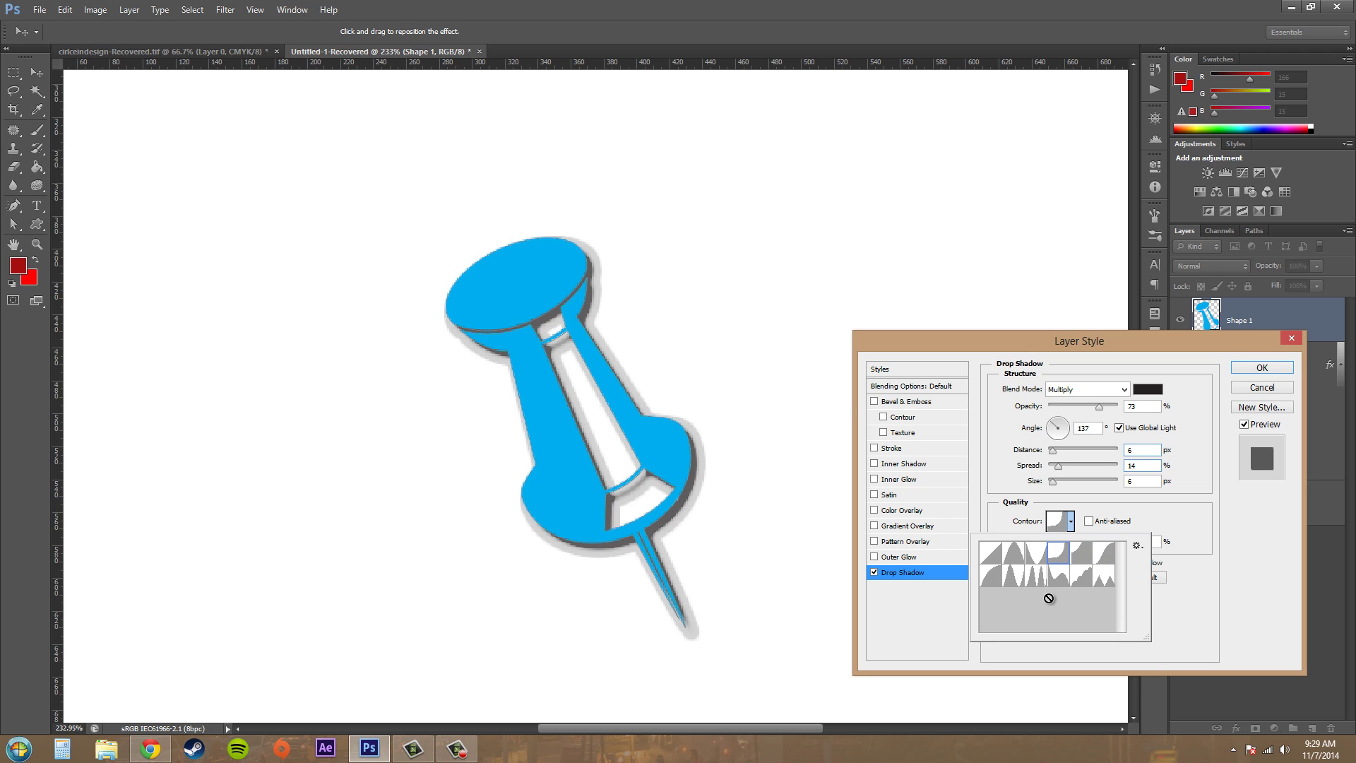
left_click(1055, 578)
left_click(1030, 583)
left_click(989, 580)
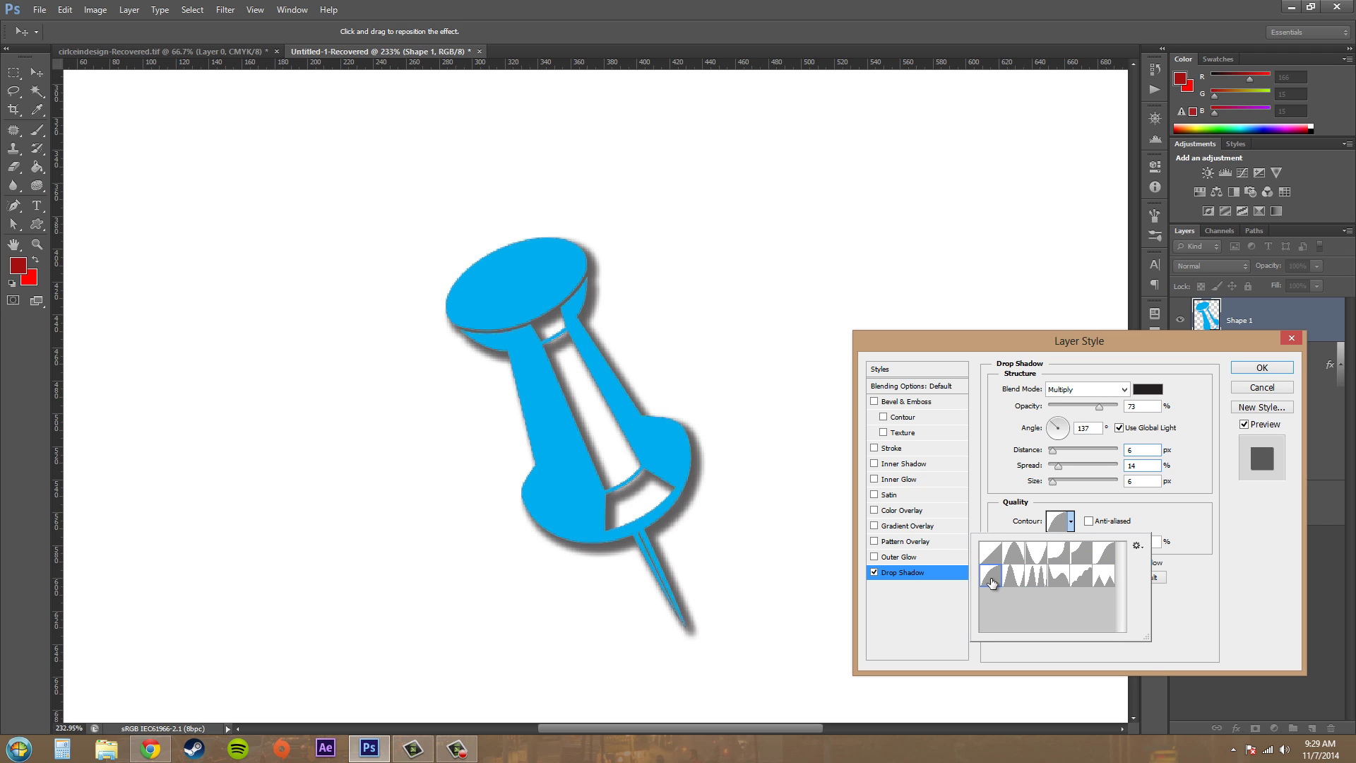
left_click(1011, 560)
left_click(990, 557)
left_click(992, 578)
left_click(991, 556)
left_click(992, 576)
left_click(1104, 553)
left_click(1104, 576)
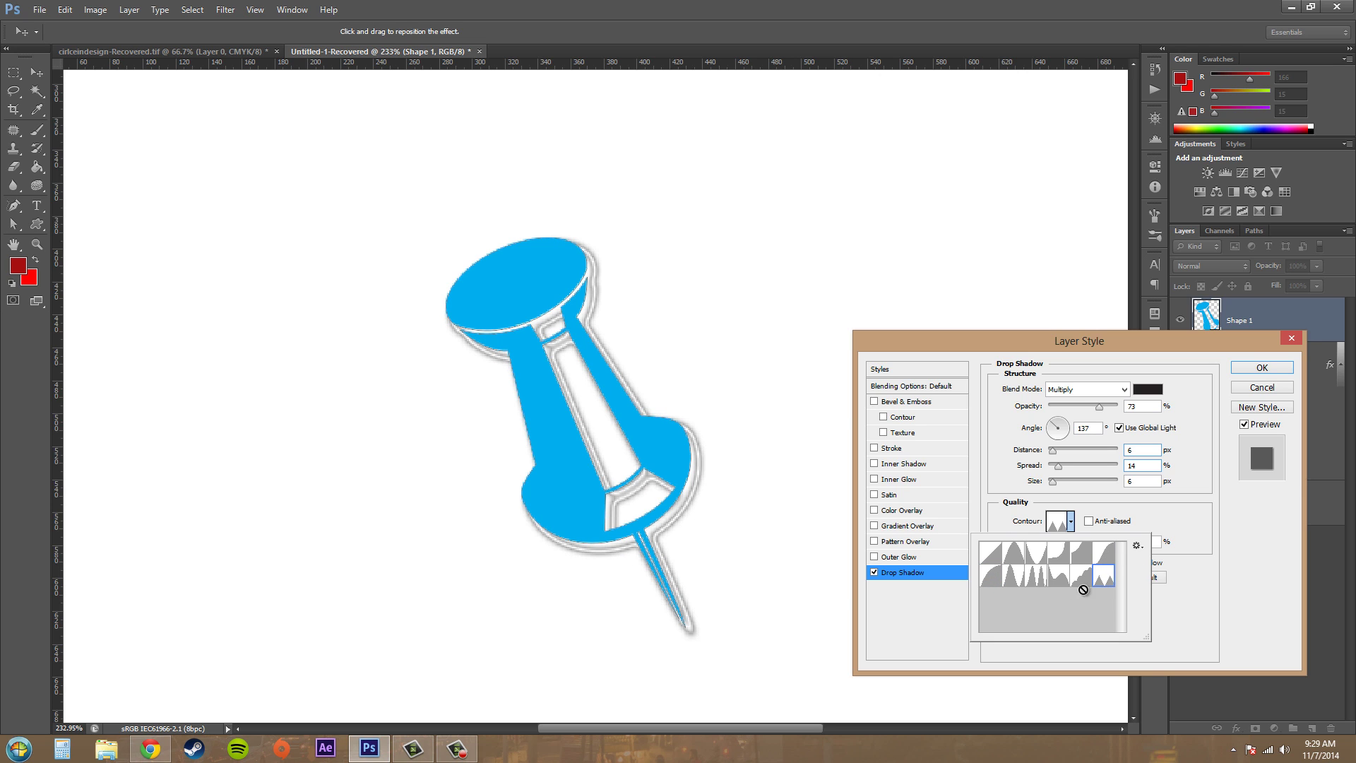
left_click(991, 576)
left_click(990, 555)
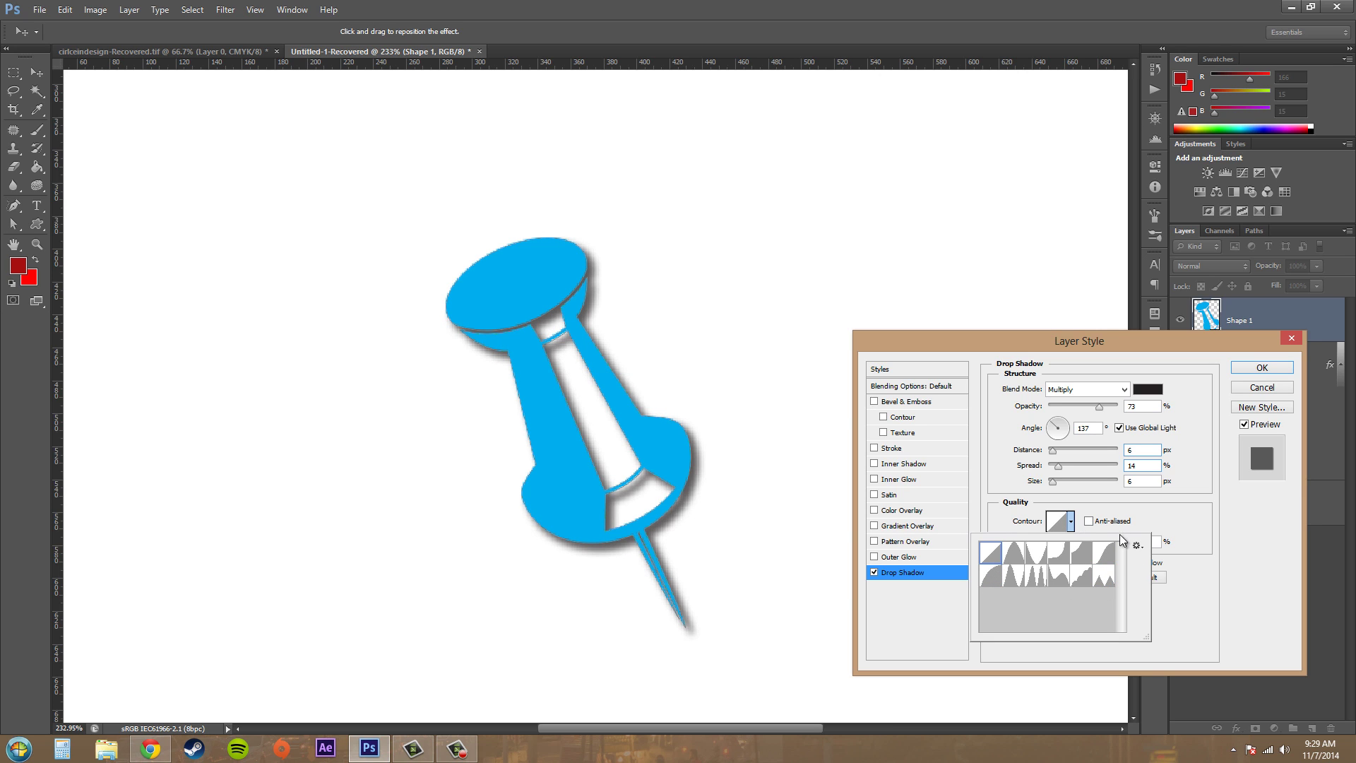
left_click(1071, 524)
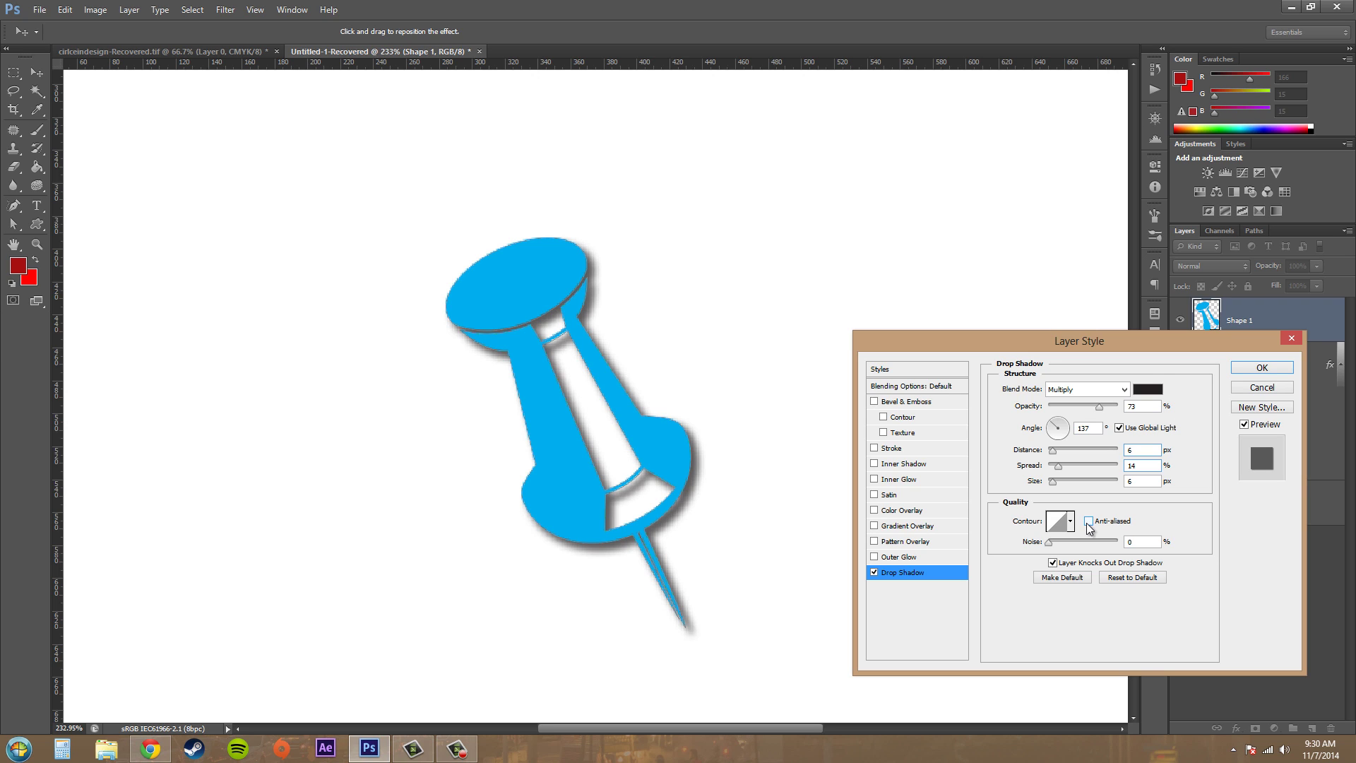
left_click(1088, 522)
Step: Turn Anti-aliased back off and adjust the shadow's Noise, moving the dialog aside
left_click(1089, 522)
mouse_move(1049, 542)
left_mouse_down()
mouse_move(1130, 547)
mouse_move(1051, 543)
left_mouse_up()
left_click_drag(1059, 347, 895, 301)
Step: Apply the pushpin's drop shadow and zoom out to show the BANANAS! text
left_click(1096, 322)
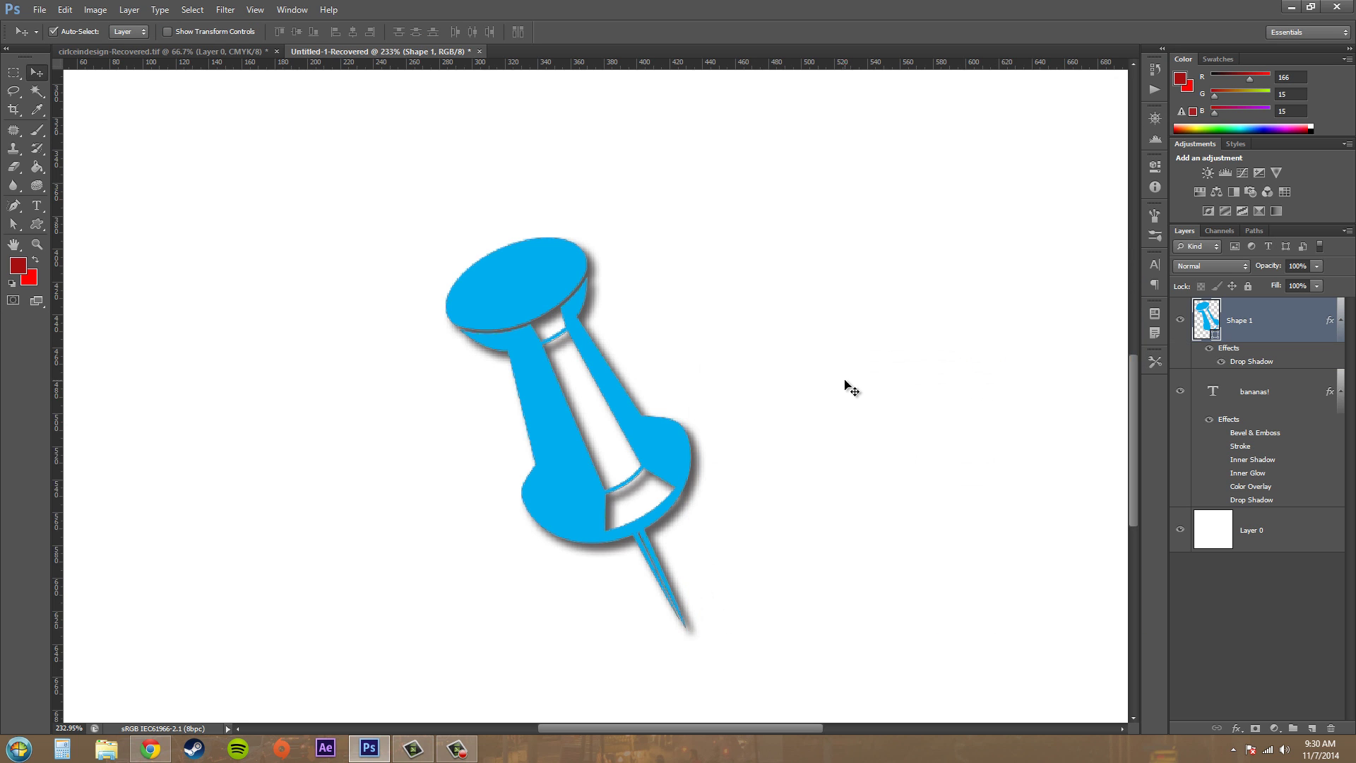
key("Up")
key("Up")
key("Up")
key("Up")
key("Up")
key("Up")
key("Up")
left_click_drag(812, 384, 791, 394)
scroll(841, 384, "up", 3)
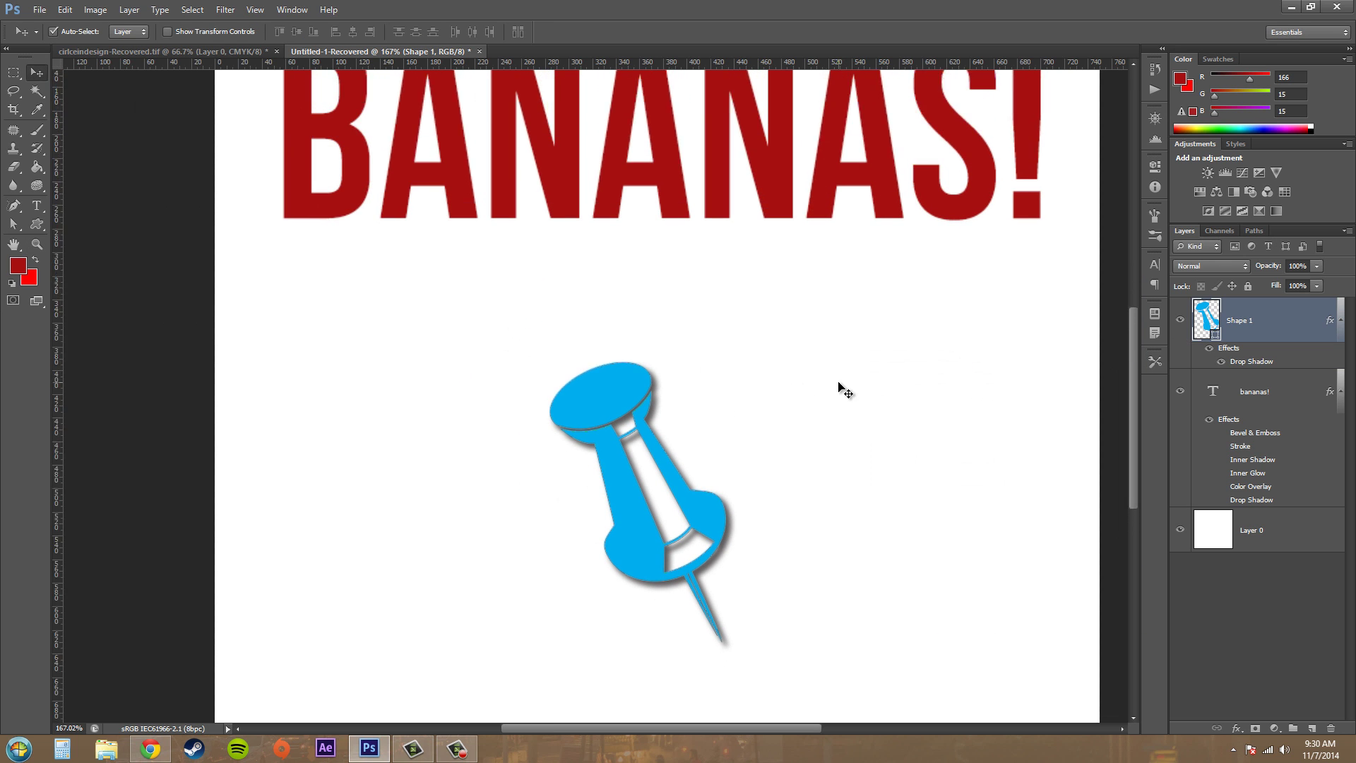
Step: Add a Drop Shadow to the bananas! text layer and apply it
left_click(1272, 400)
scroll(1072, 384, "up", 2)
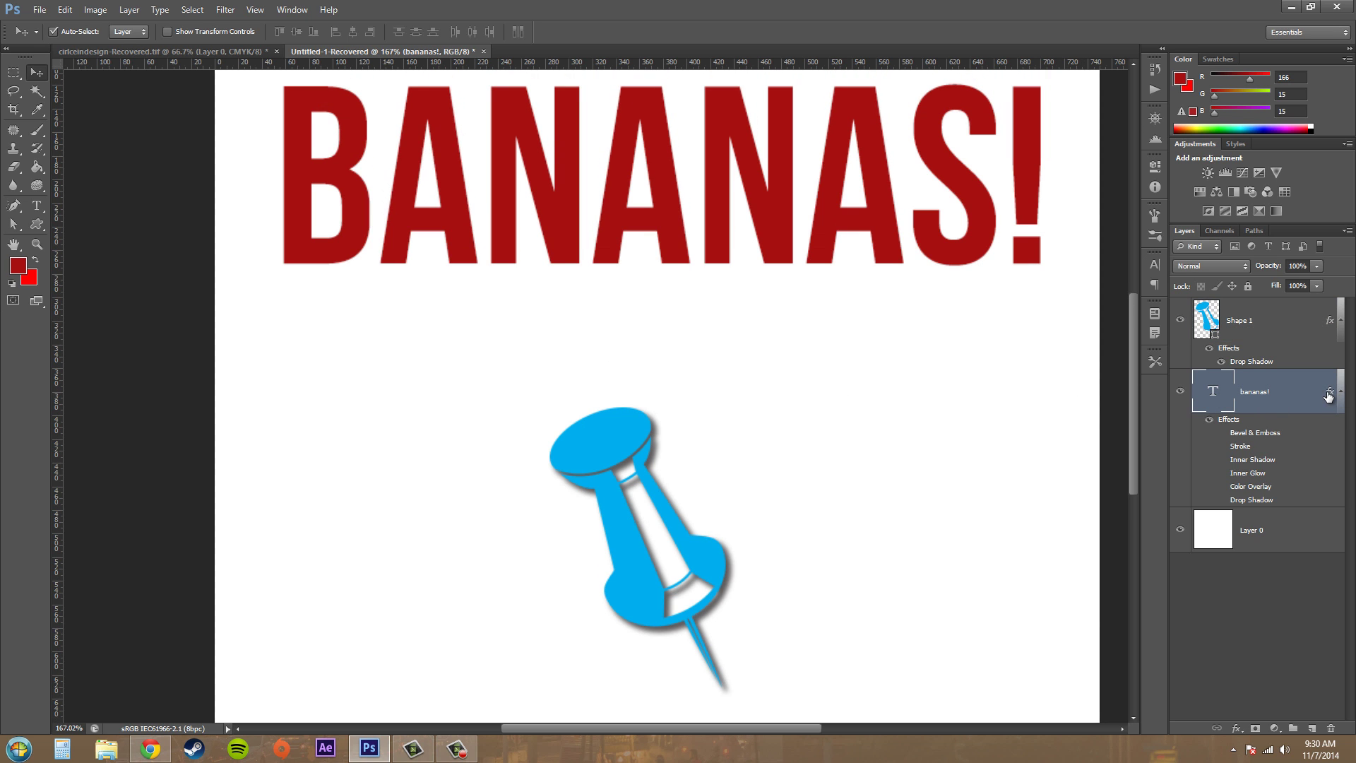
double_click(1300, 394)
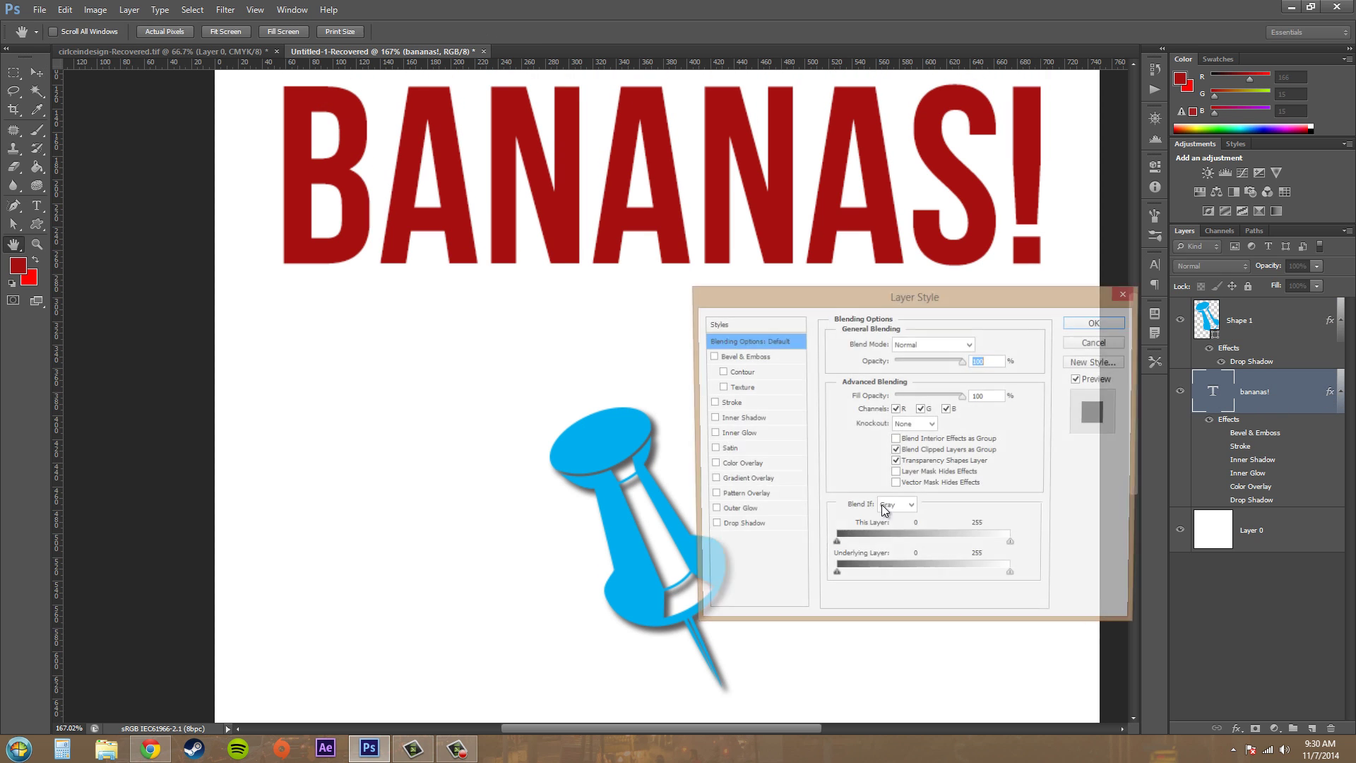
left_click(713, 527)
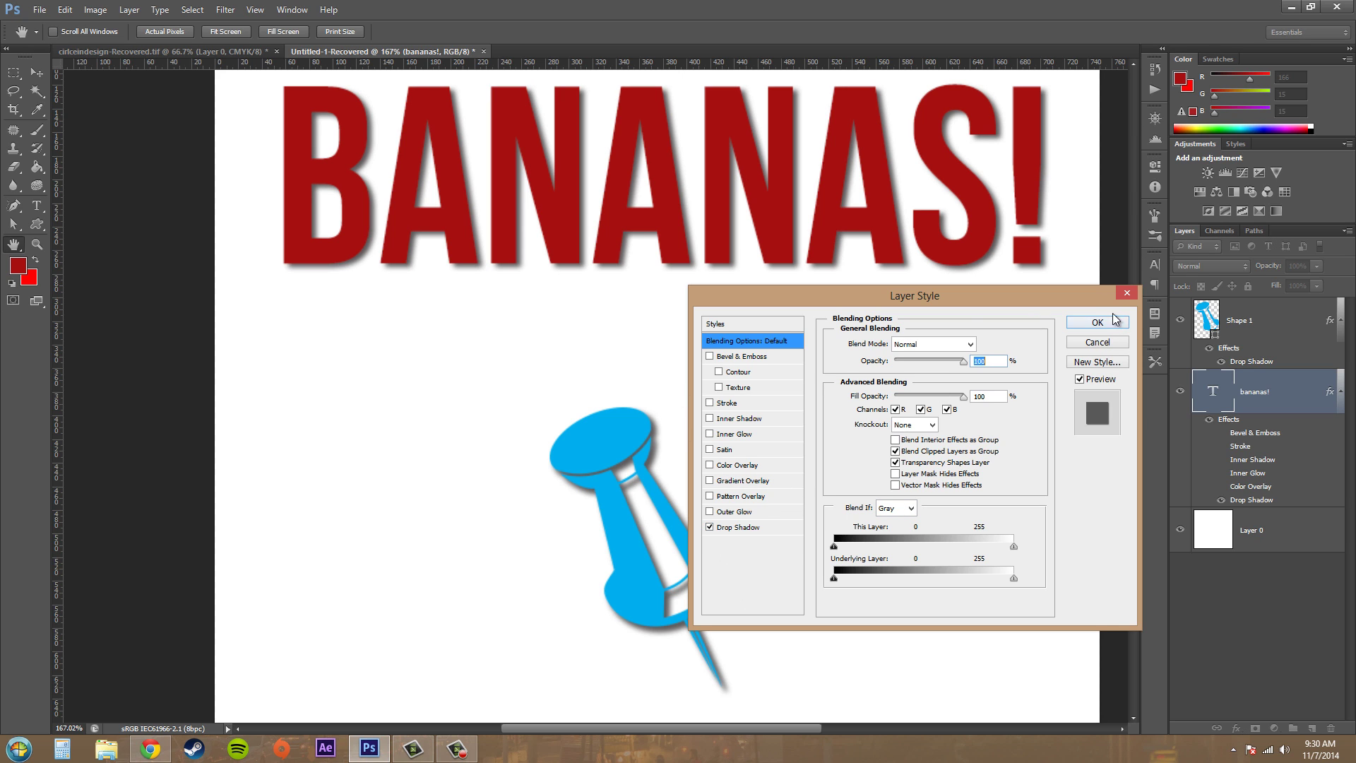
left_click(1094, 323)
scroll(973, 369, "up", 2)
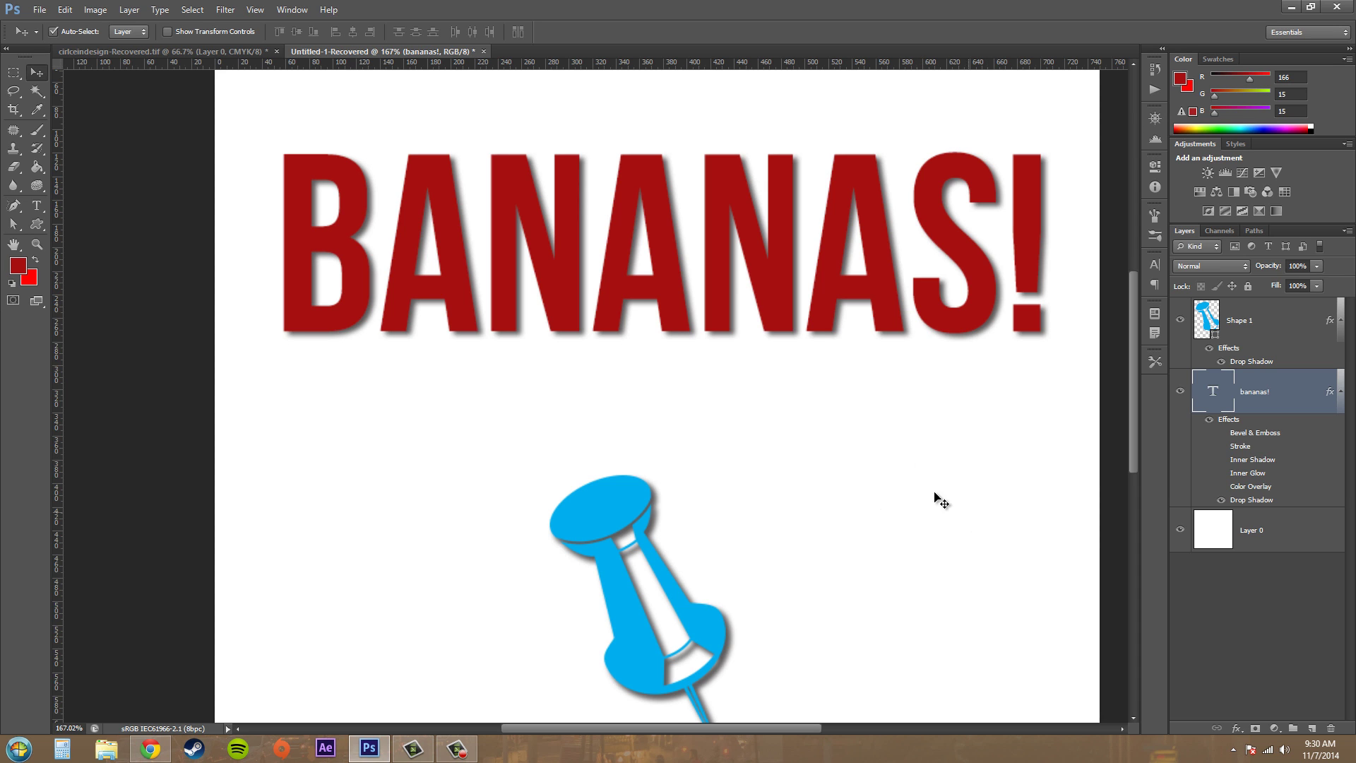
scroll(1094, 478, "down", 1)
scroll(1093, 479, "down", 1)
double_click(1258, 406)
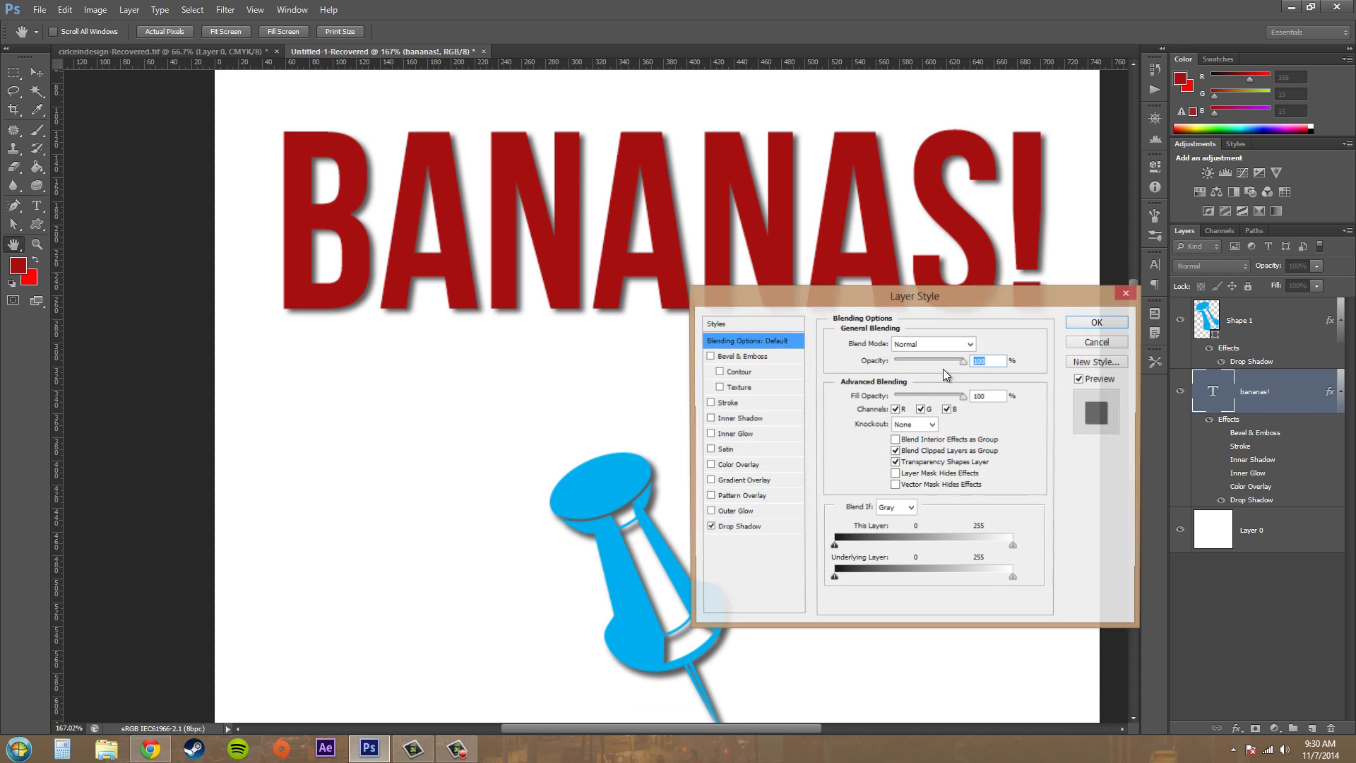
left_click_drag(910, 299, 1044, 372)
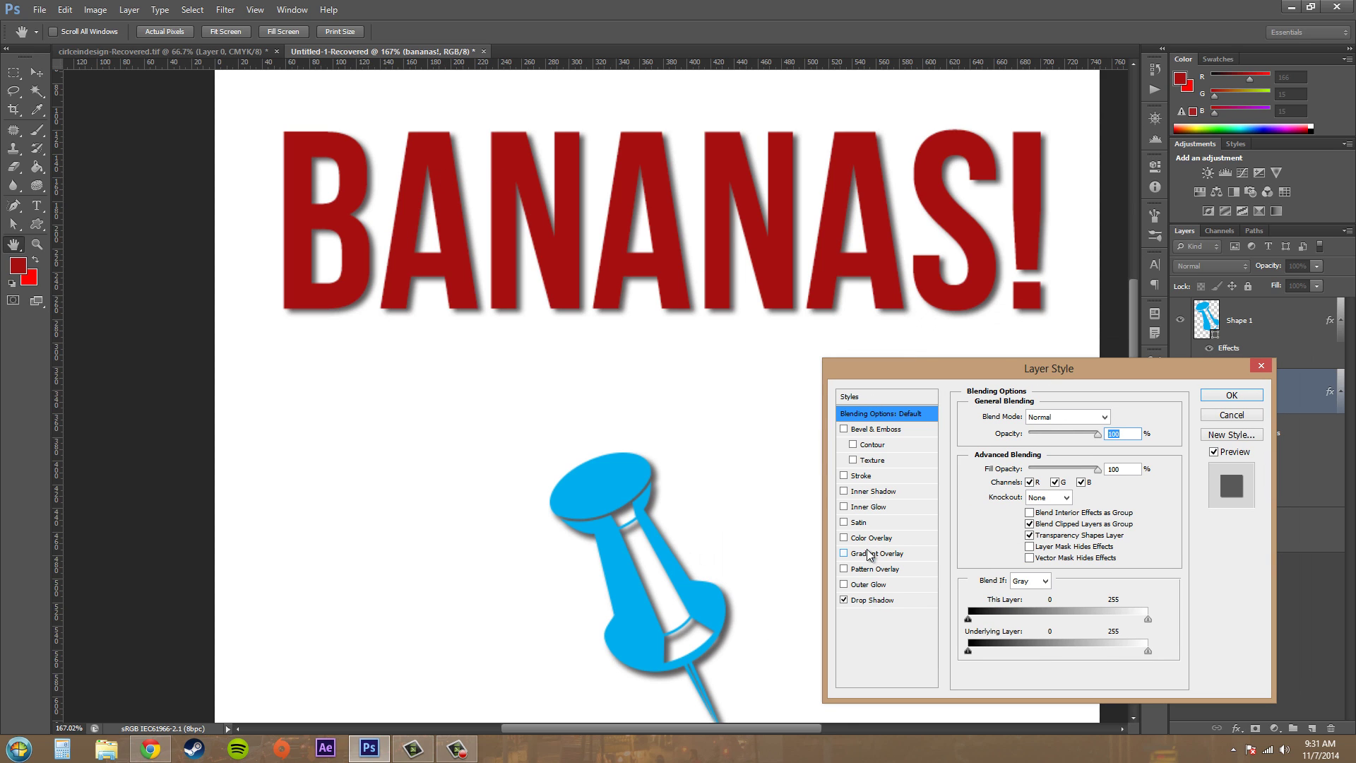
left_click(872, 600)
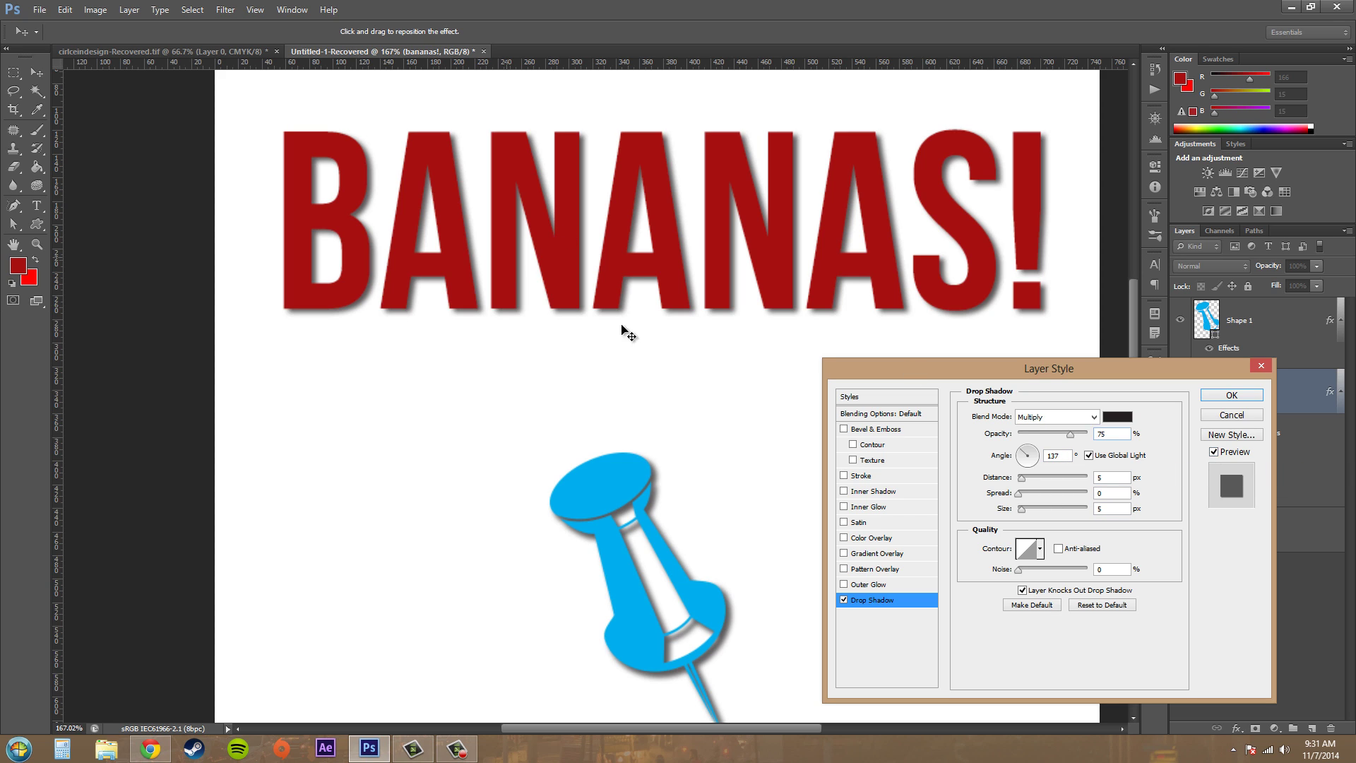
left_click(1232, 395)
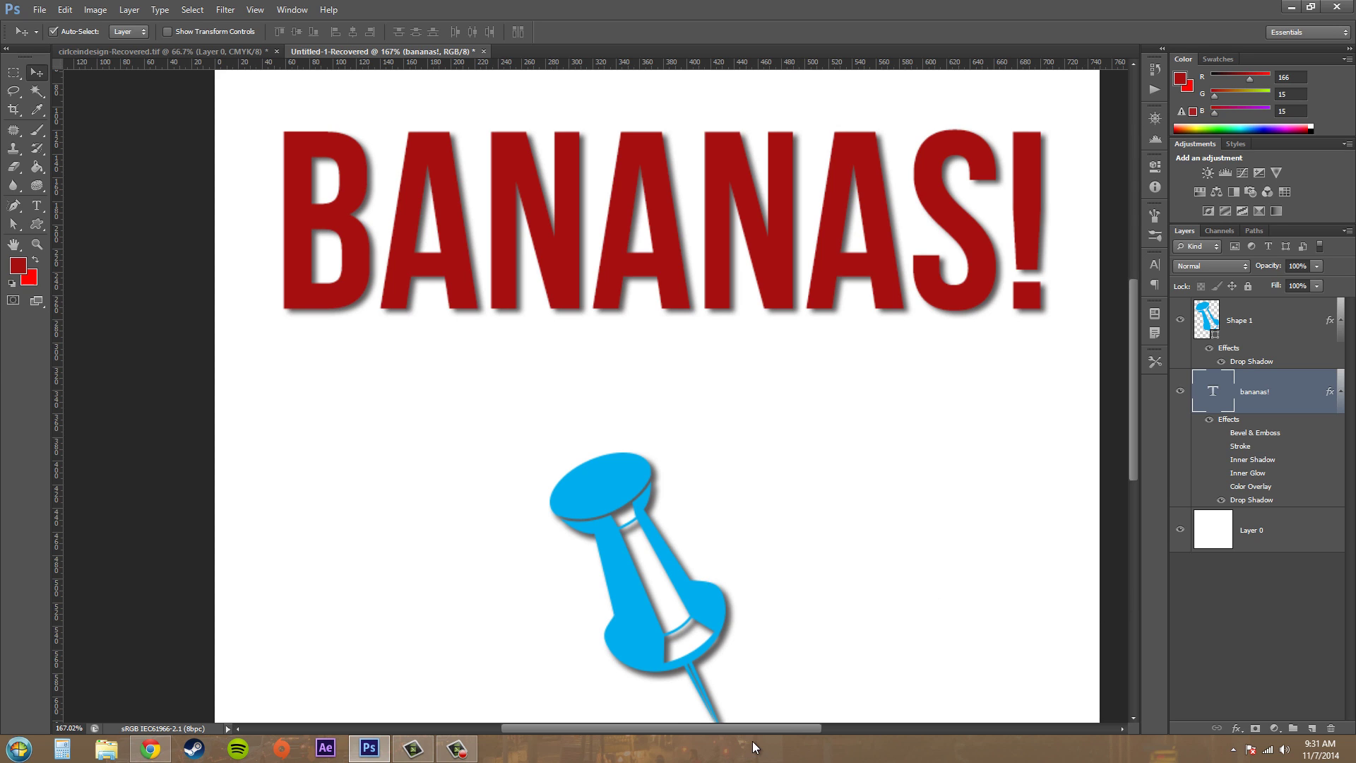
scroll(799, 730, "right", 2)
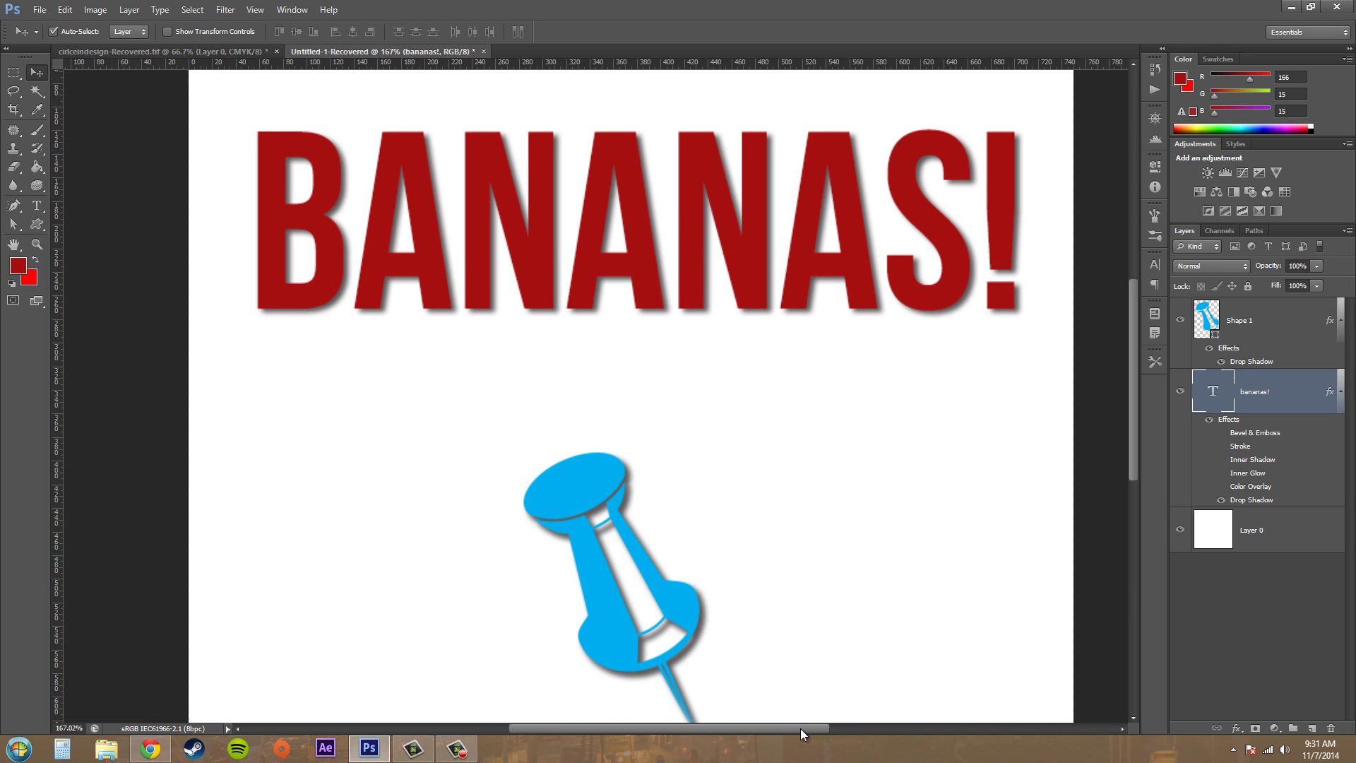
scroll(802, 729, "left", 1)
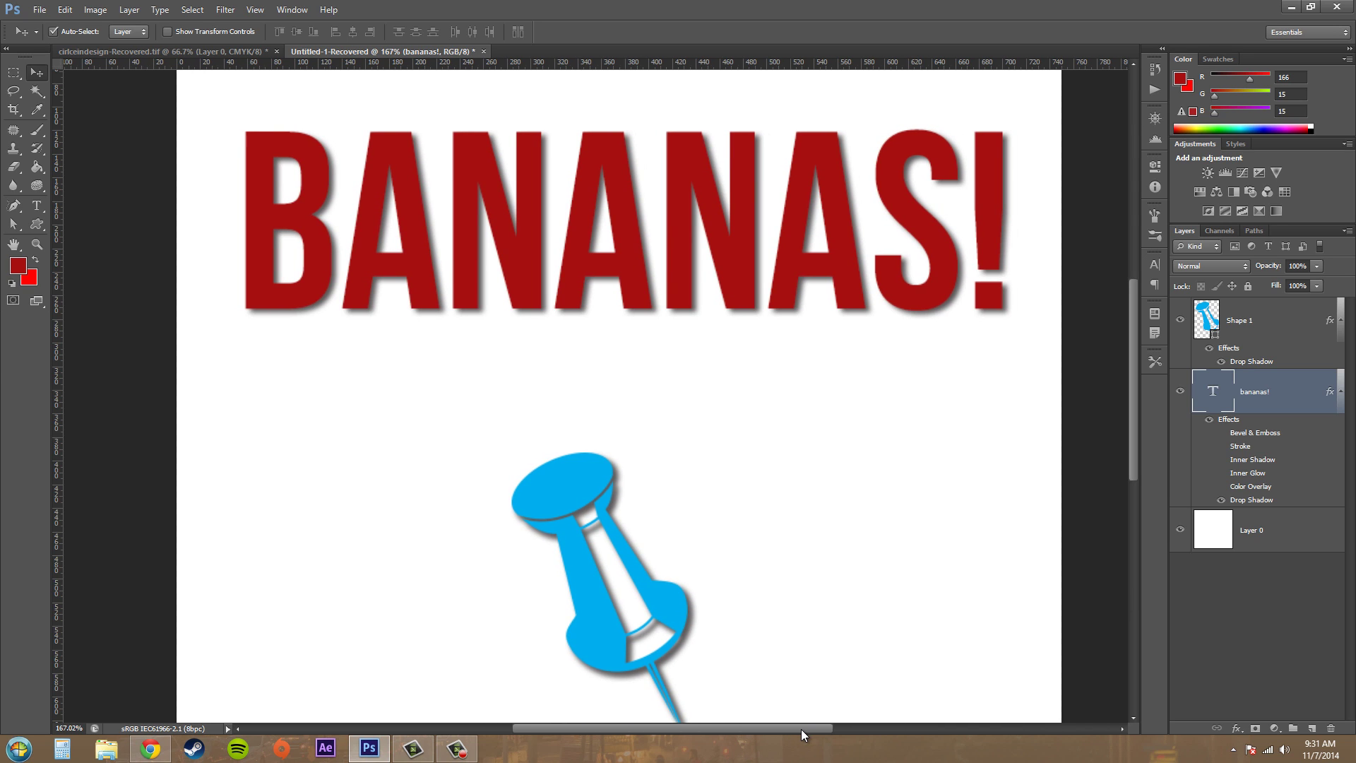